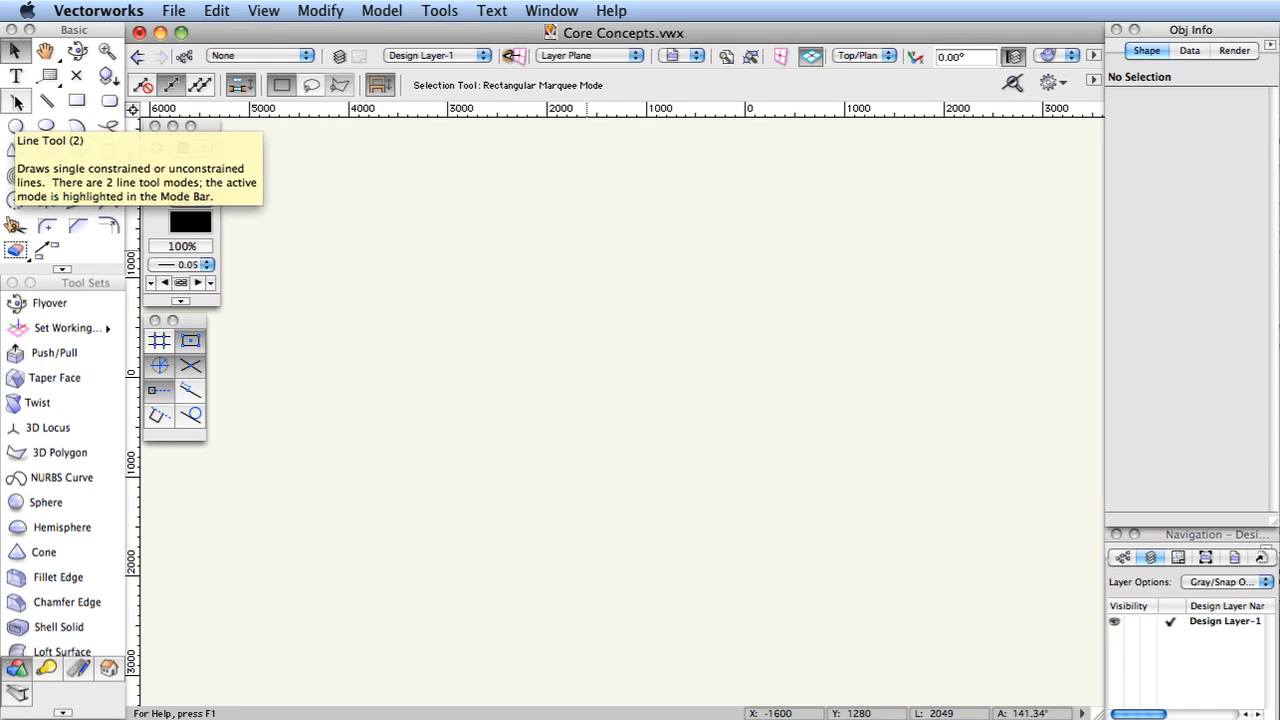
Step: Draw a rectangle about 2180 mm wide and 1800 mm high with the Rectangle tool in Corner to Corner mode
left_click(72, 102)
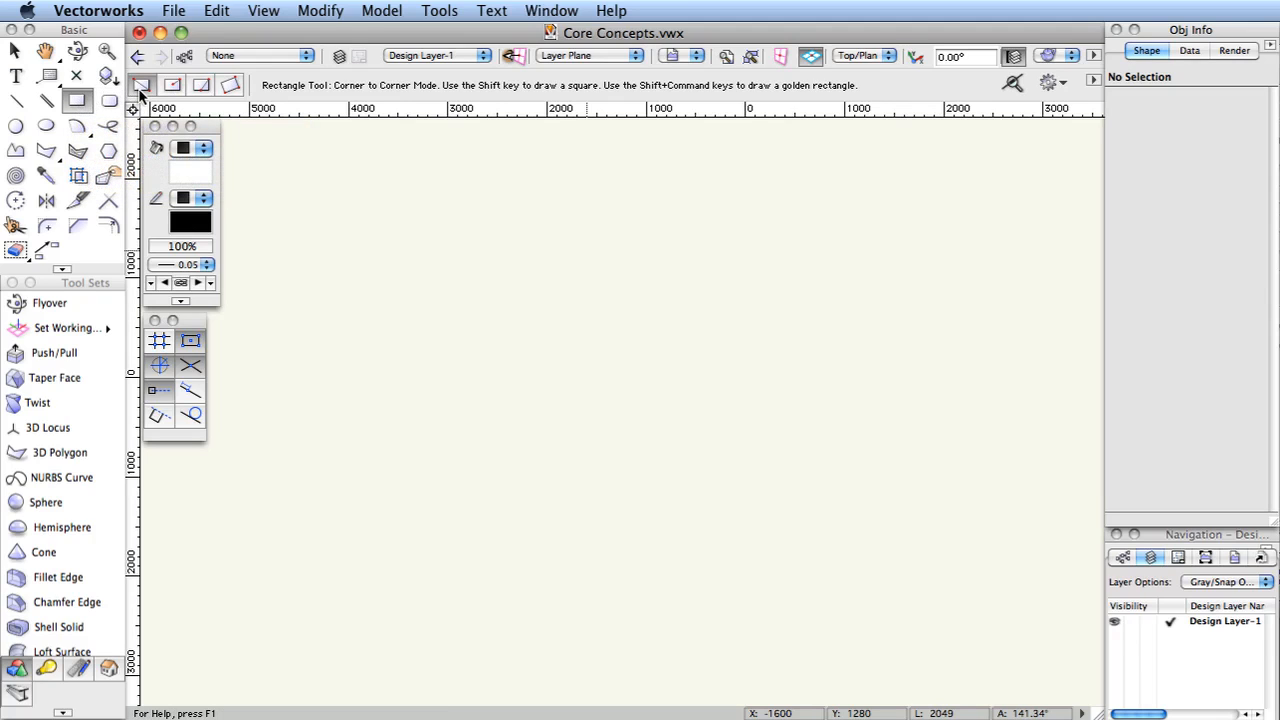
key("u")
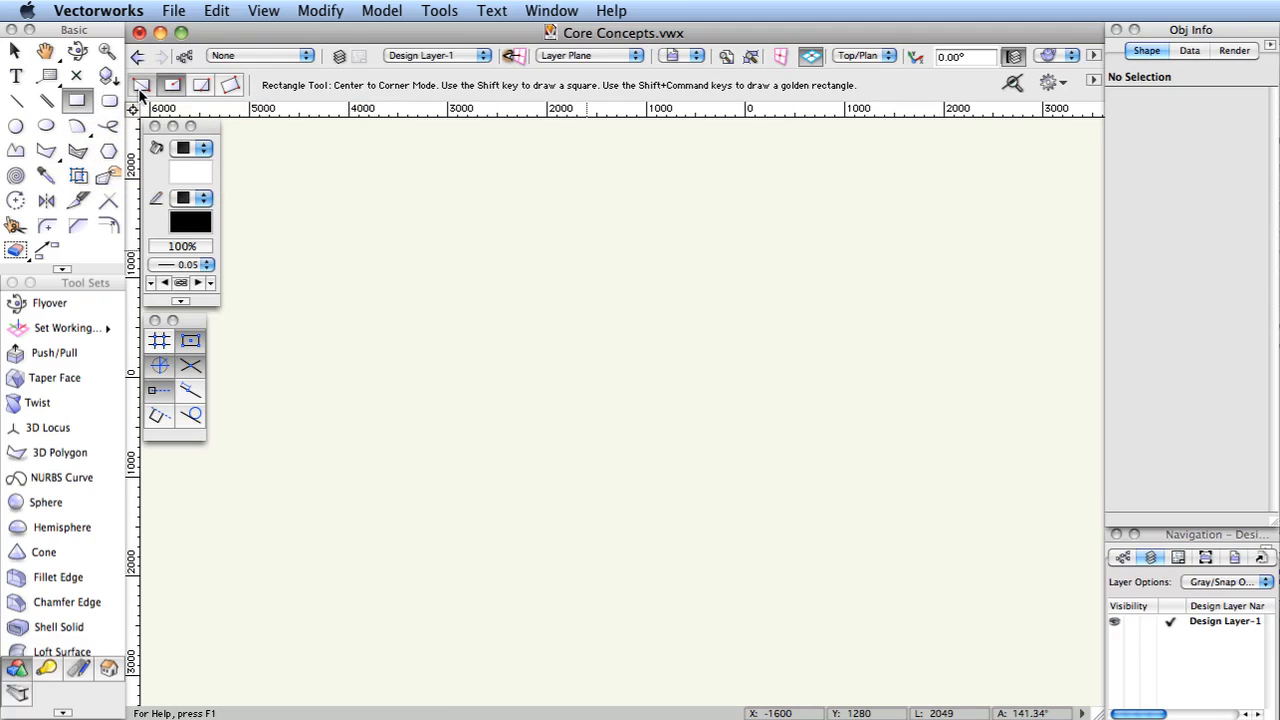
key("u")
key("u")
key("u")
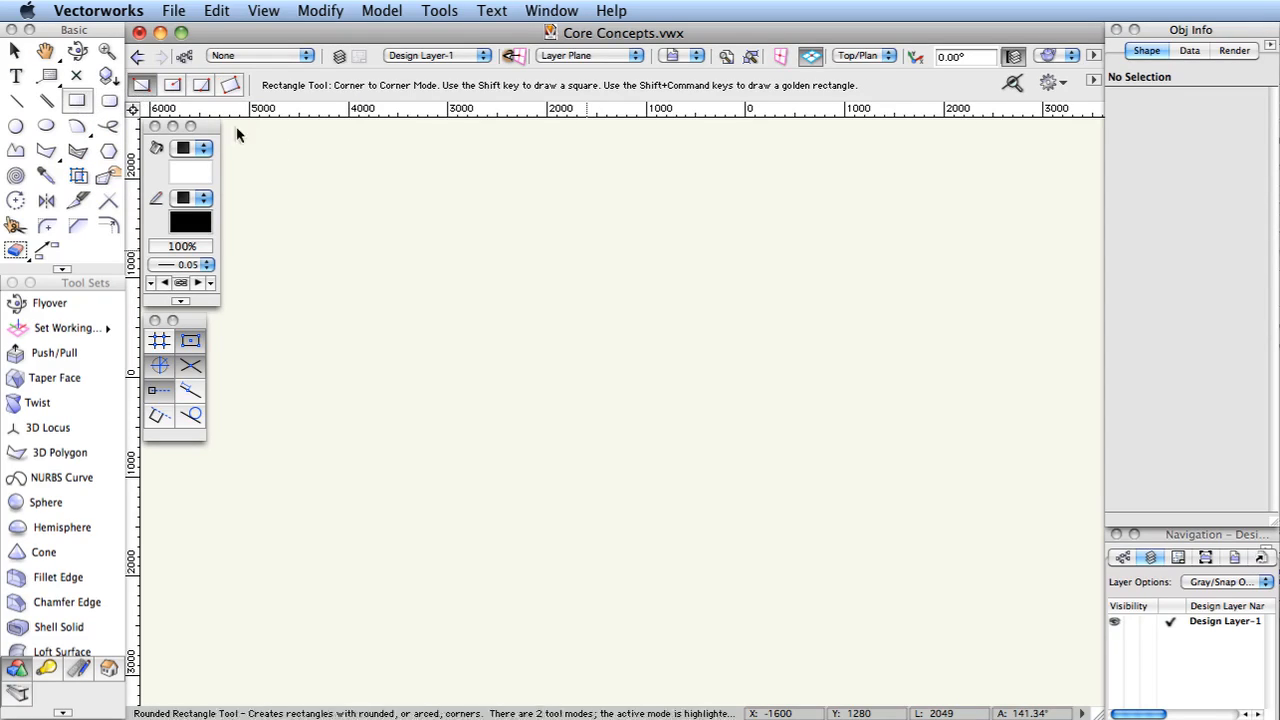
left_click(298, 192)
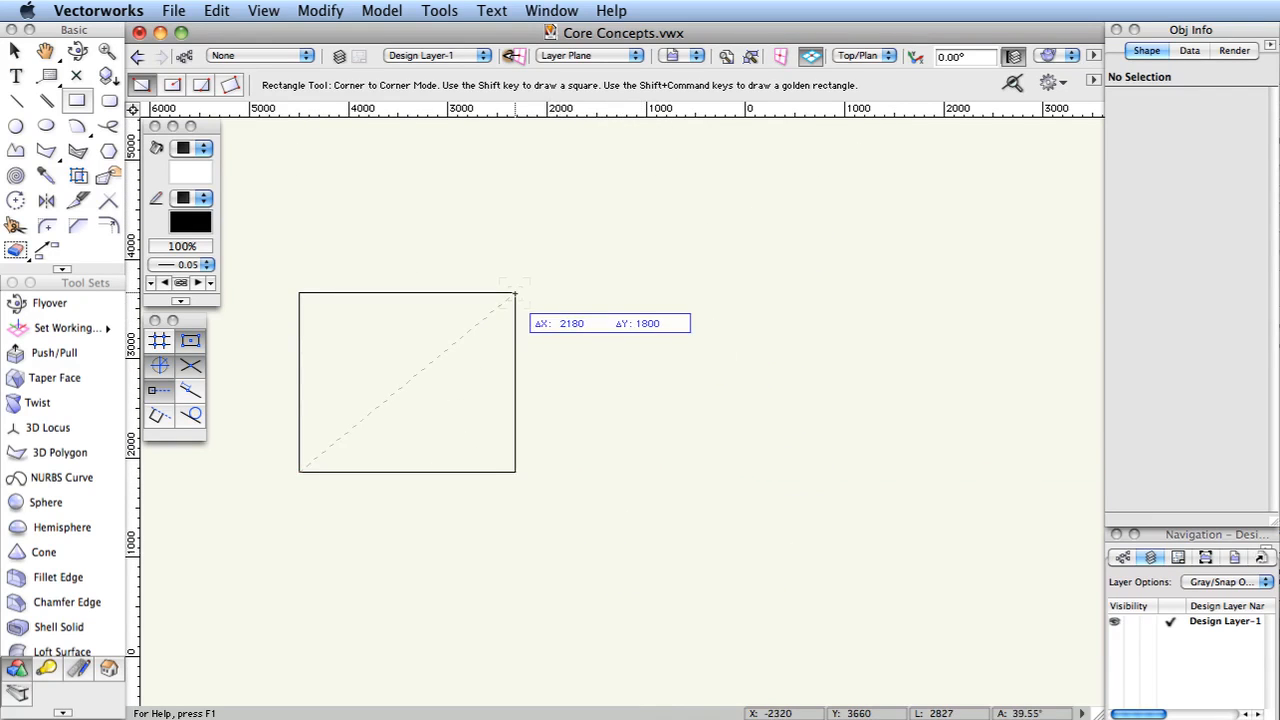
left_click(515, 293)
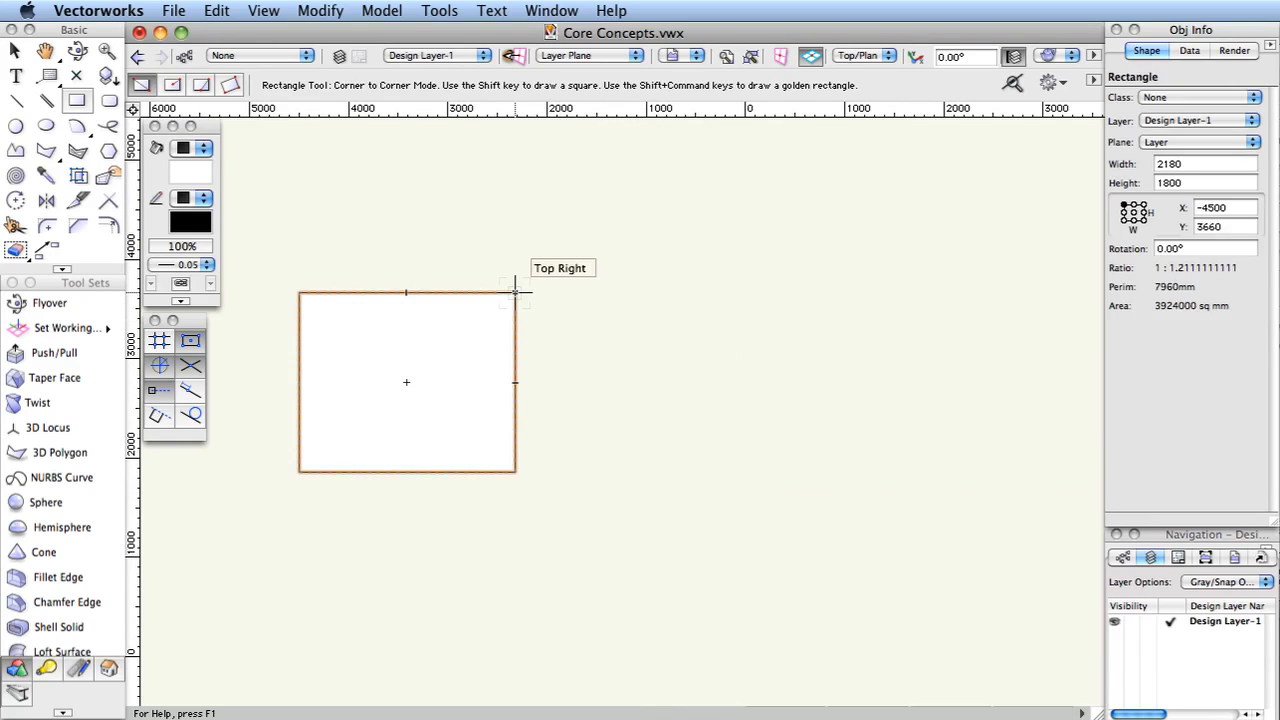
Step: Draw a square of about 1800 mm beside the first rectangle, aligned with its upper and lower edges
left_click(613, 293)
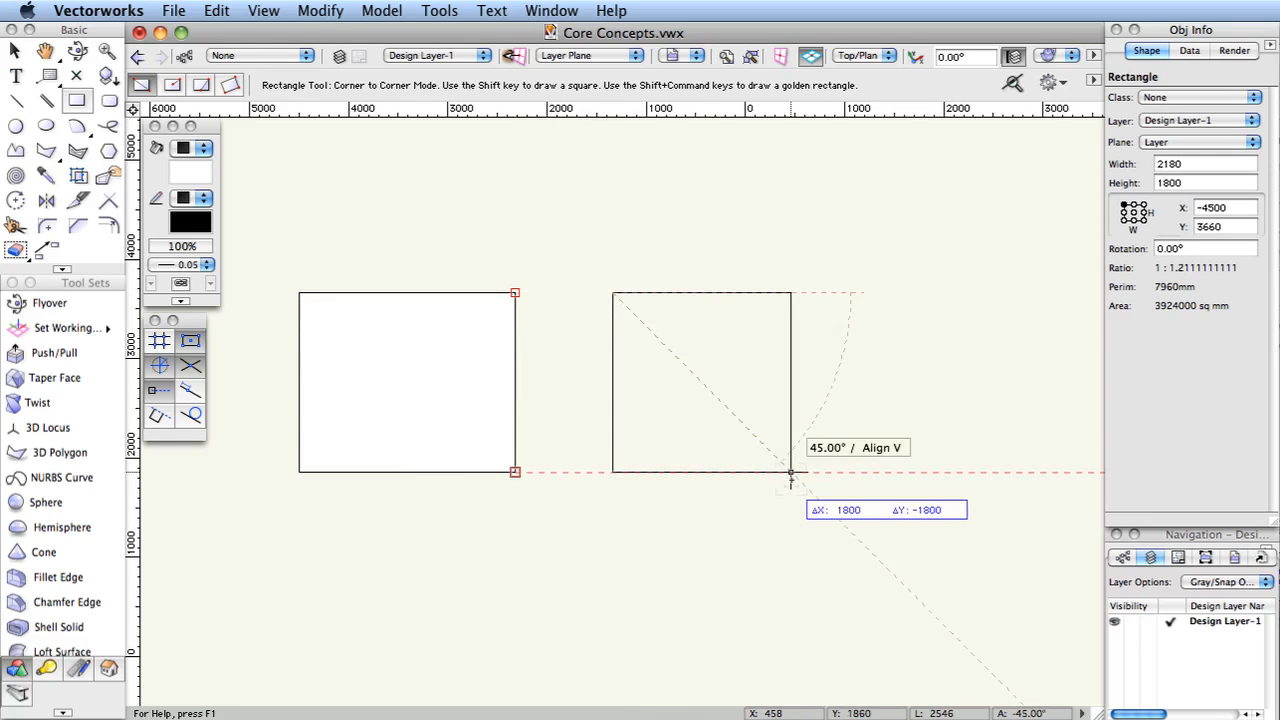
left_click(790, 472)
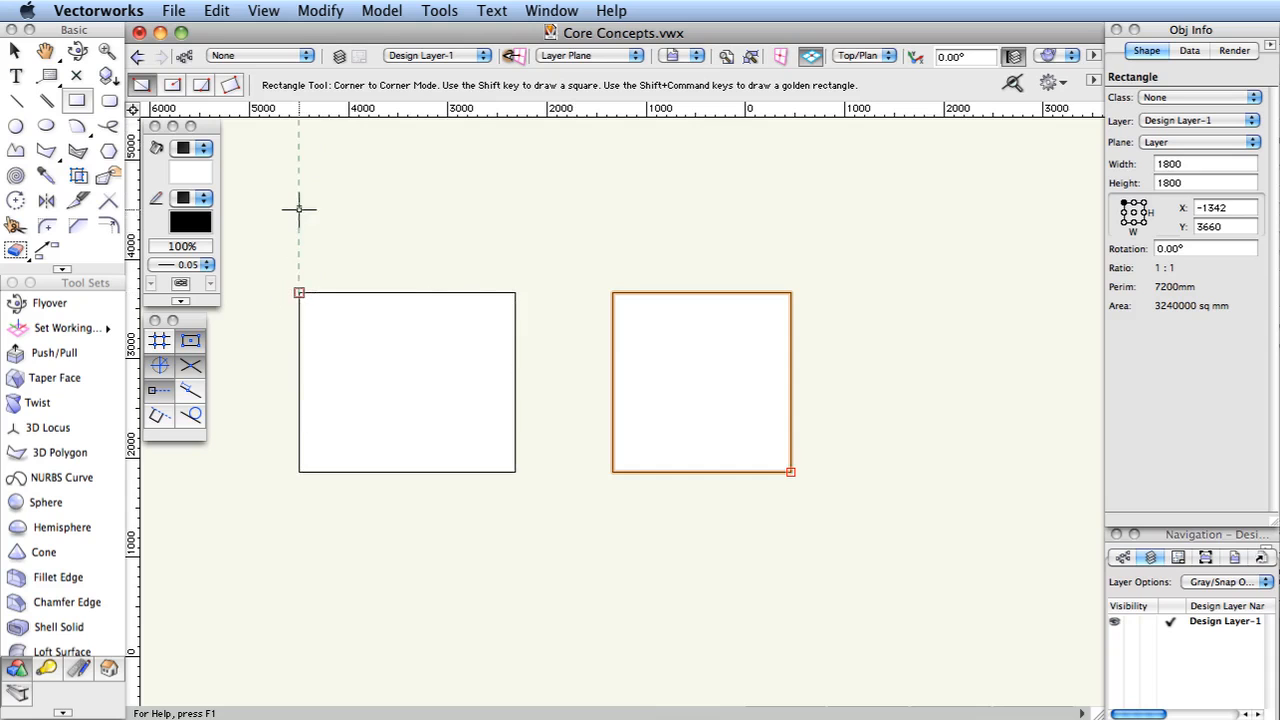
left_click(298, 160)
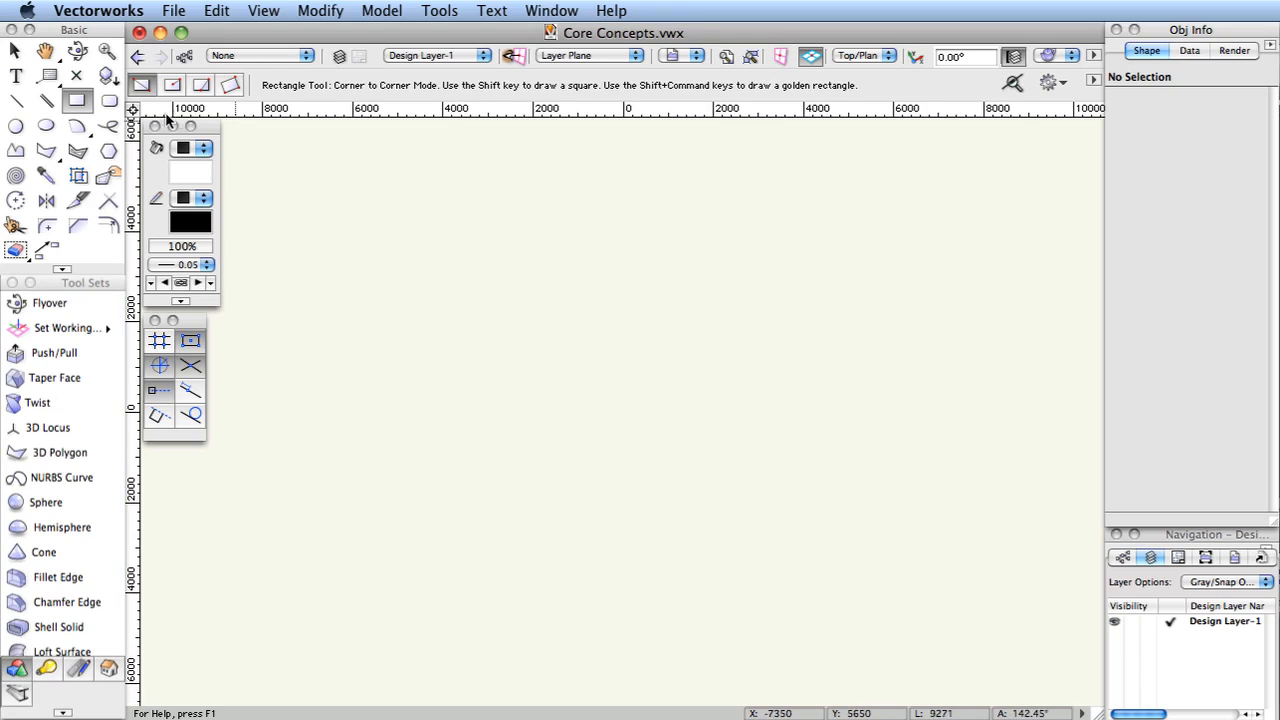
left_click(80, 103)
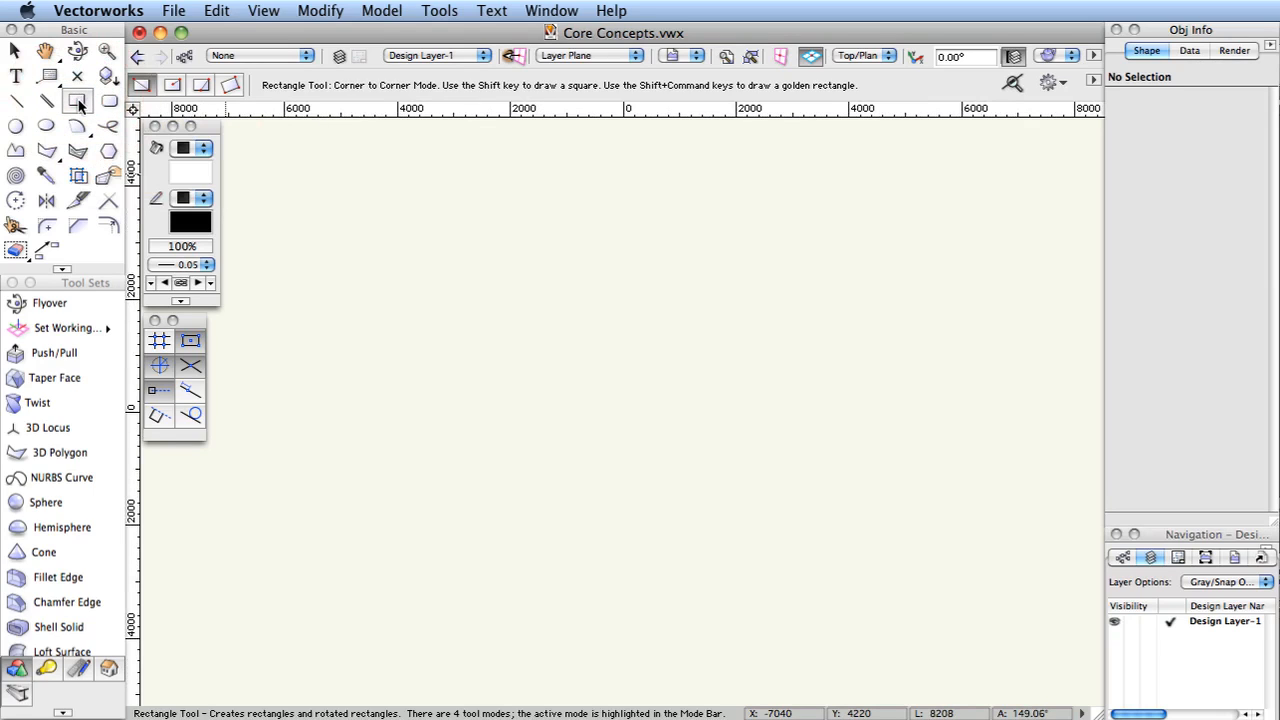
left_click(144, 89)
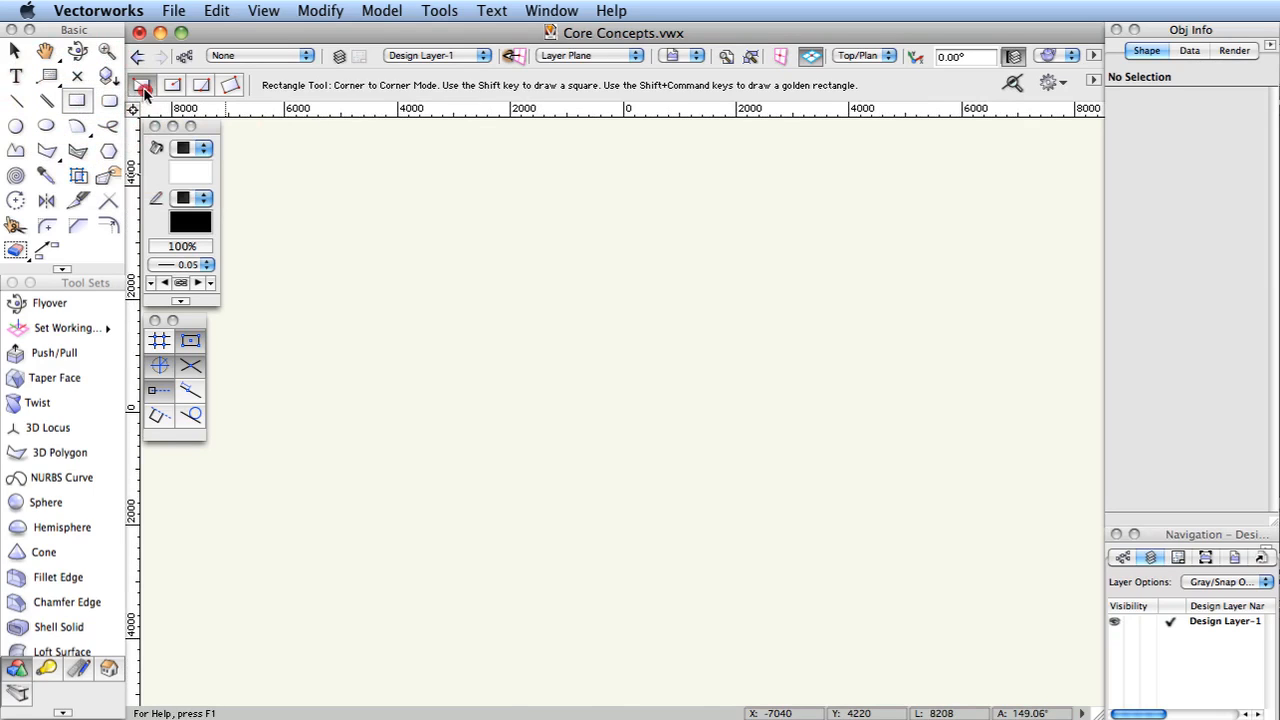
left_click(349, 244)
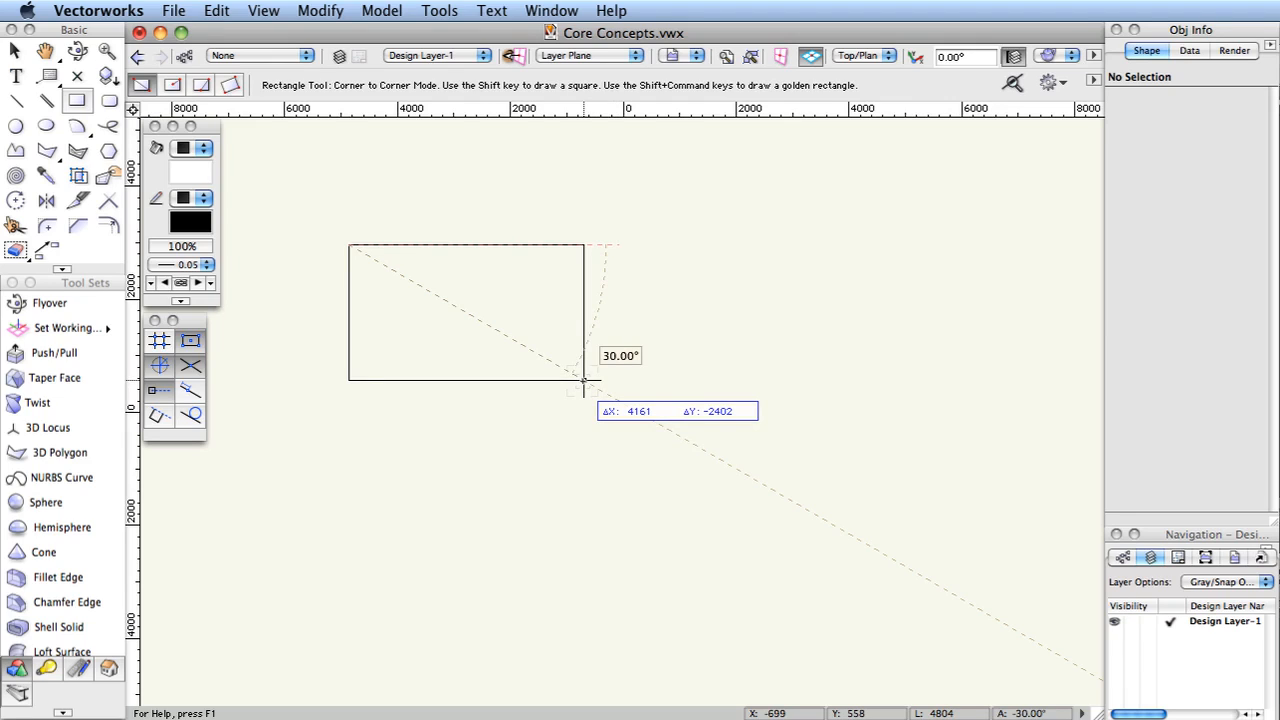
key("Tab")
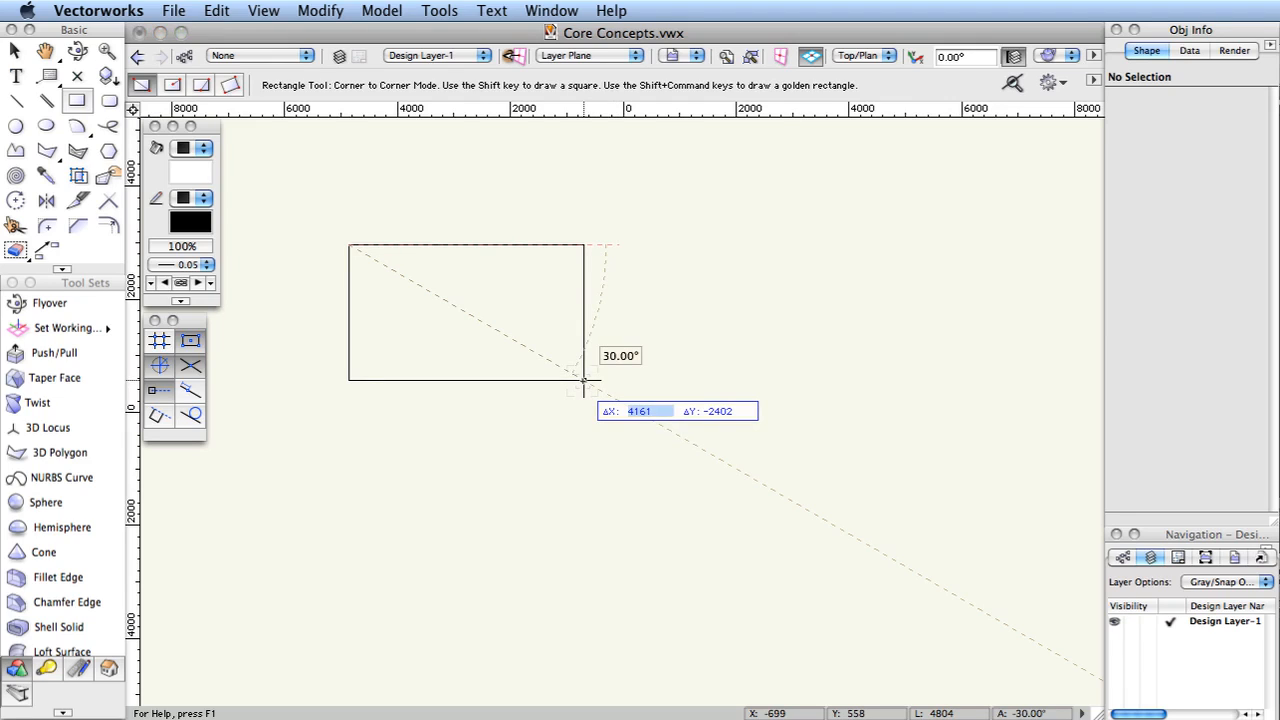
key("Tab")
key("Tab")
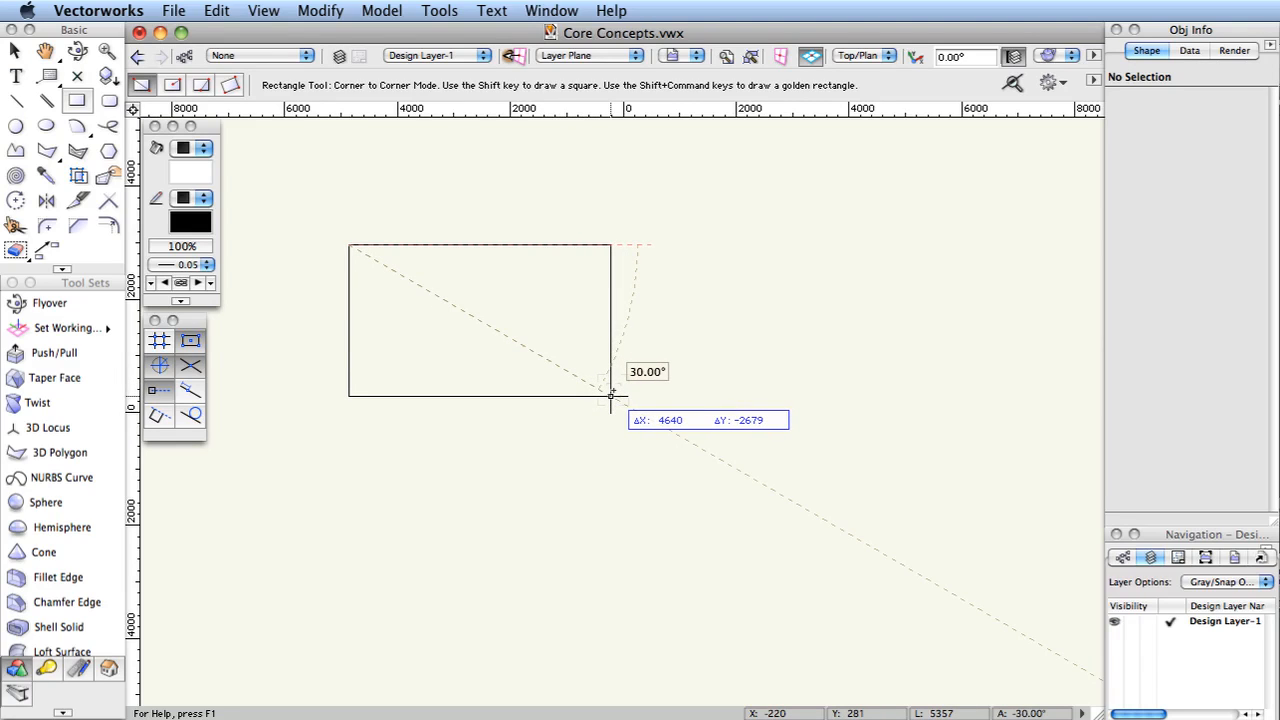
key("Escape")
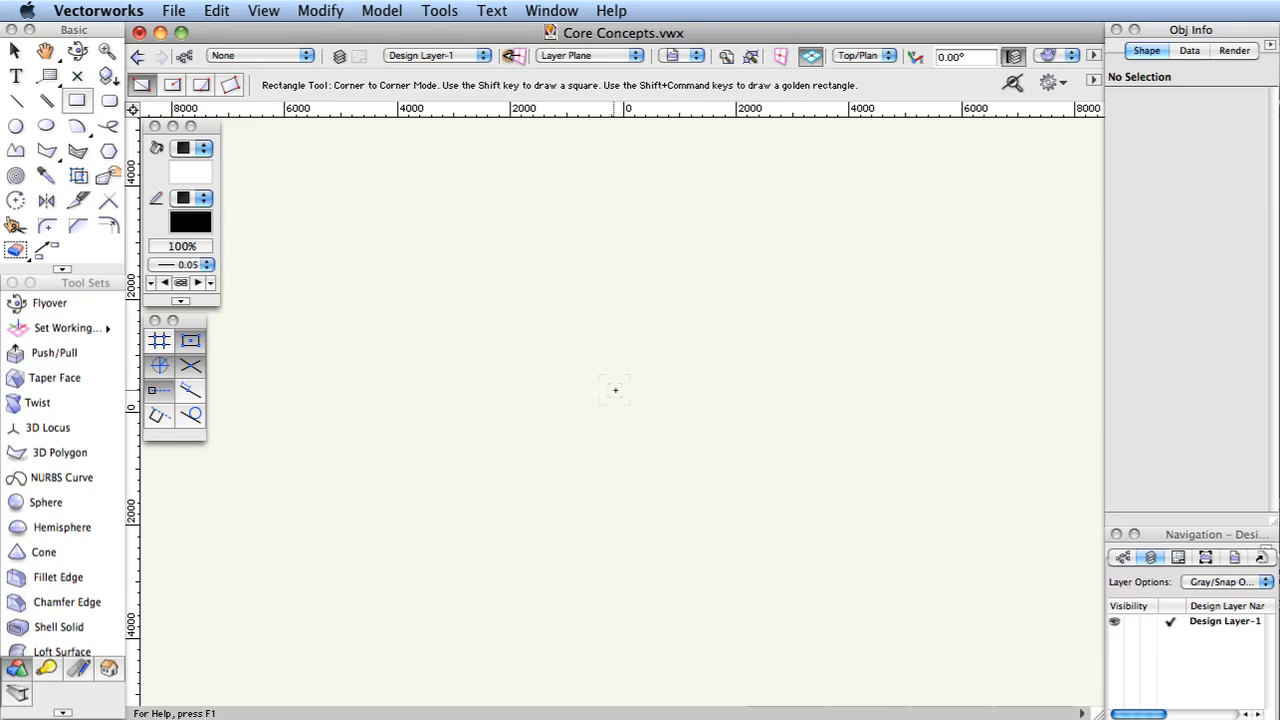
Step: Draw a rectangle about 4564 mm wide and 2635 mm high, and delete it
left_click(318, 222)
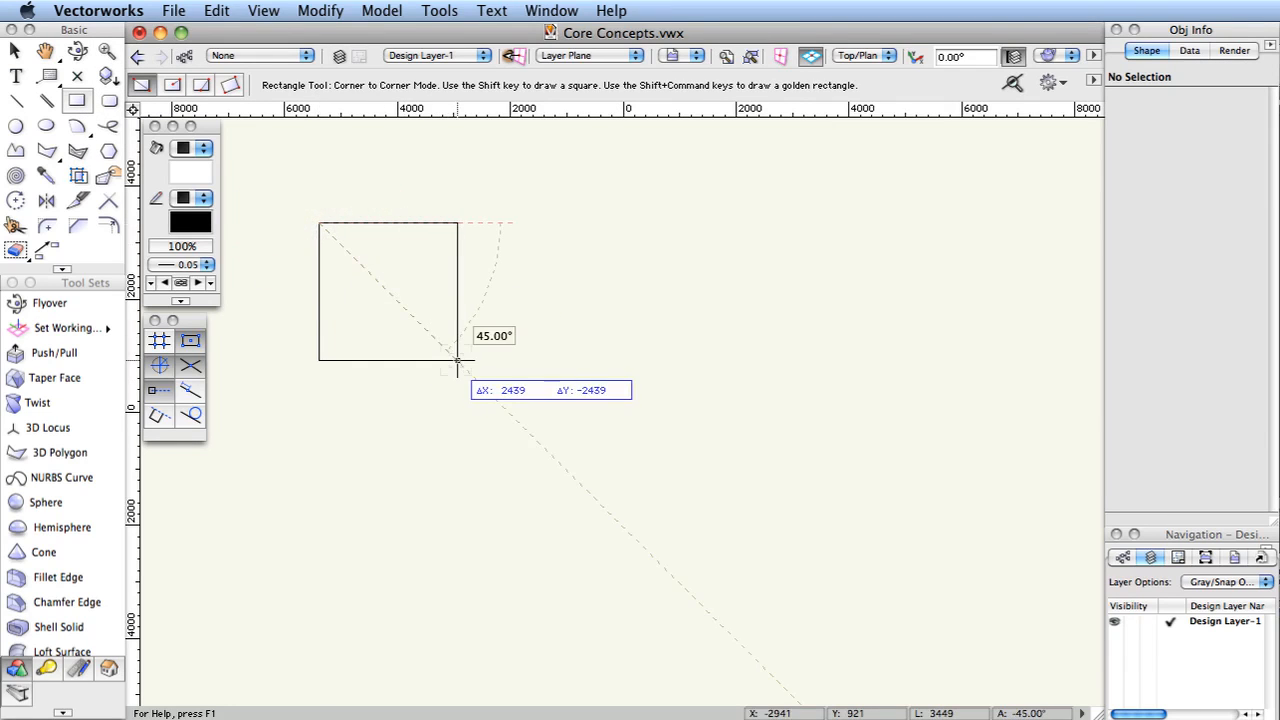
left_click(577, 371)
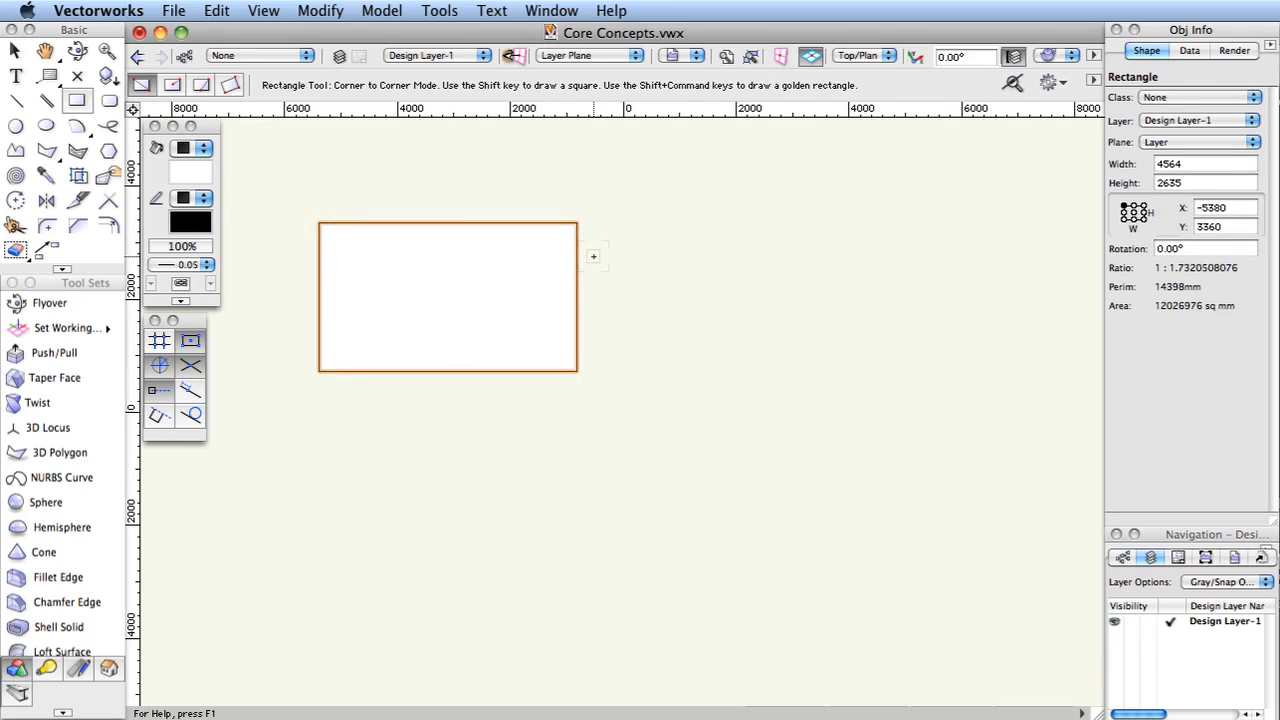
key("BackSpace")
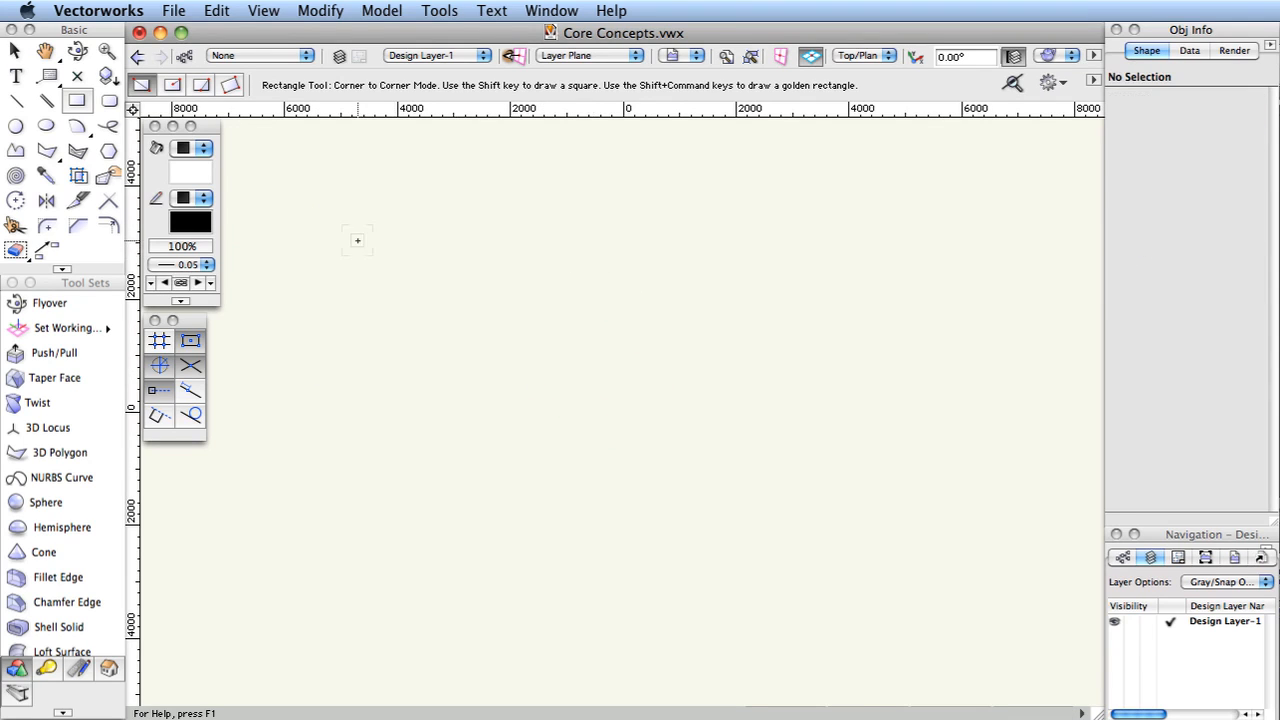
left_click(358, 241)
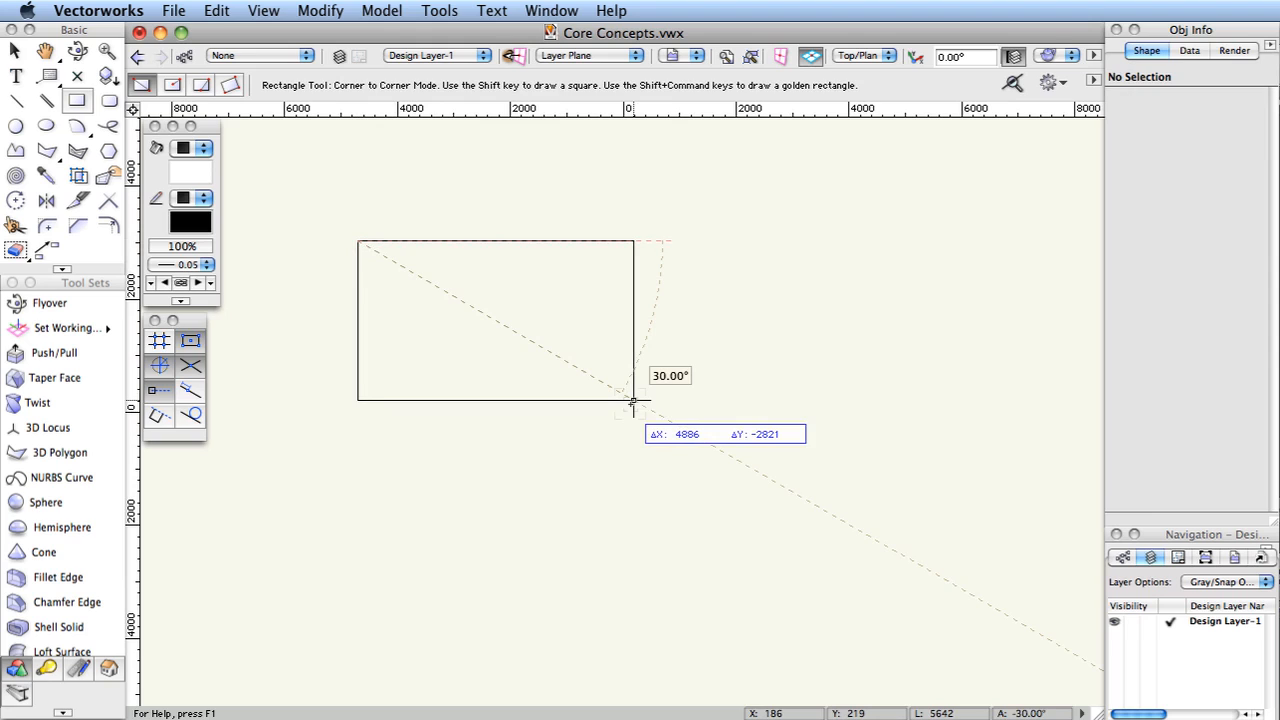
key("Escape")
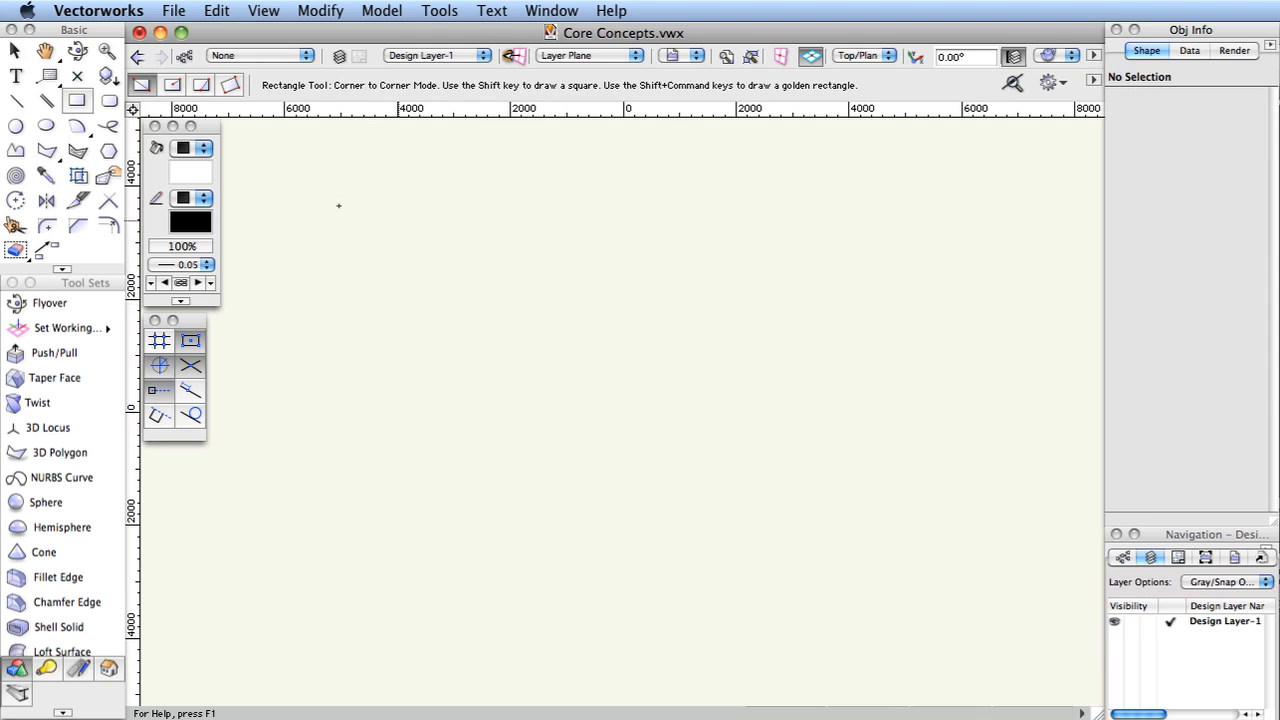
left_click(327, 221)
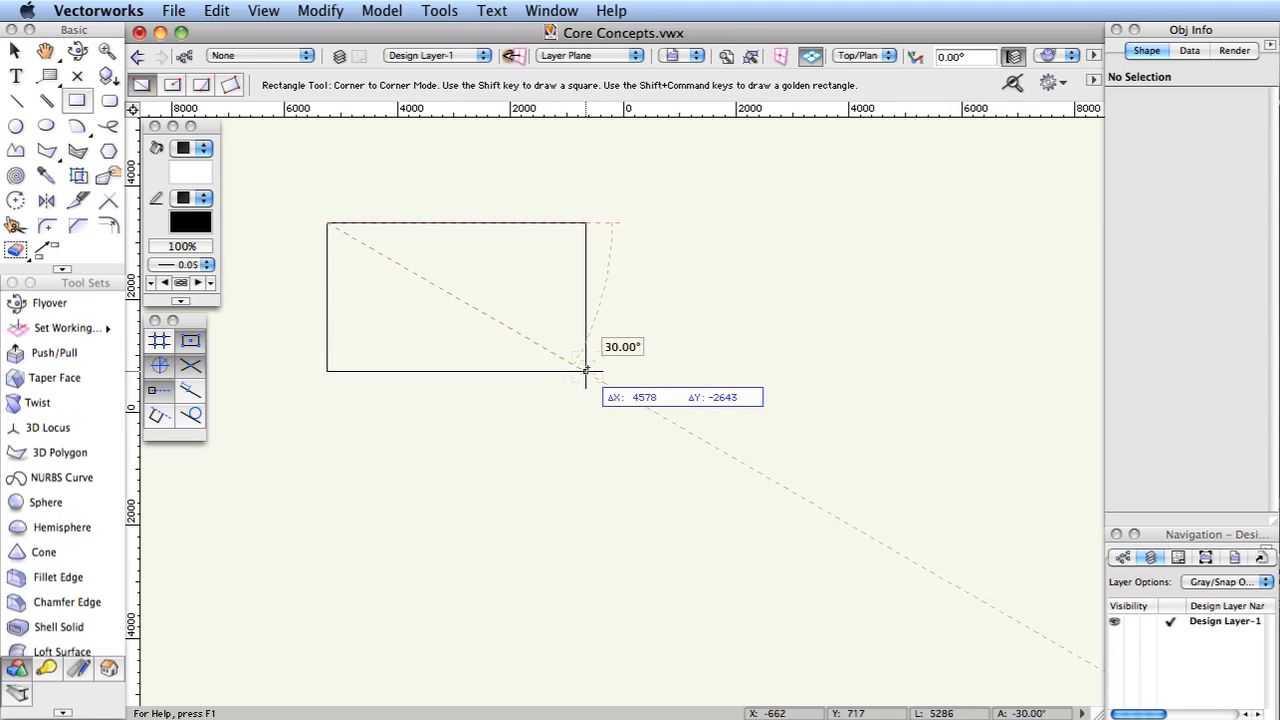
key("Tab")
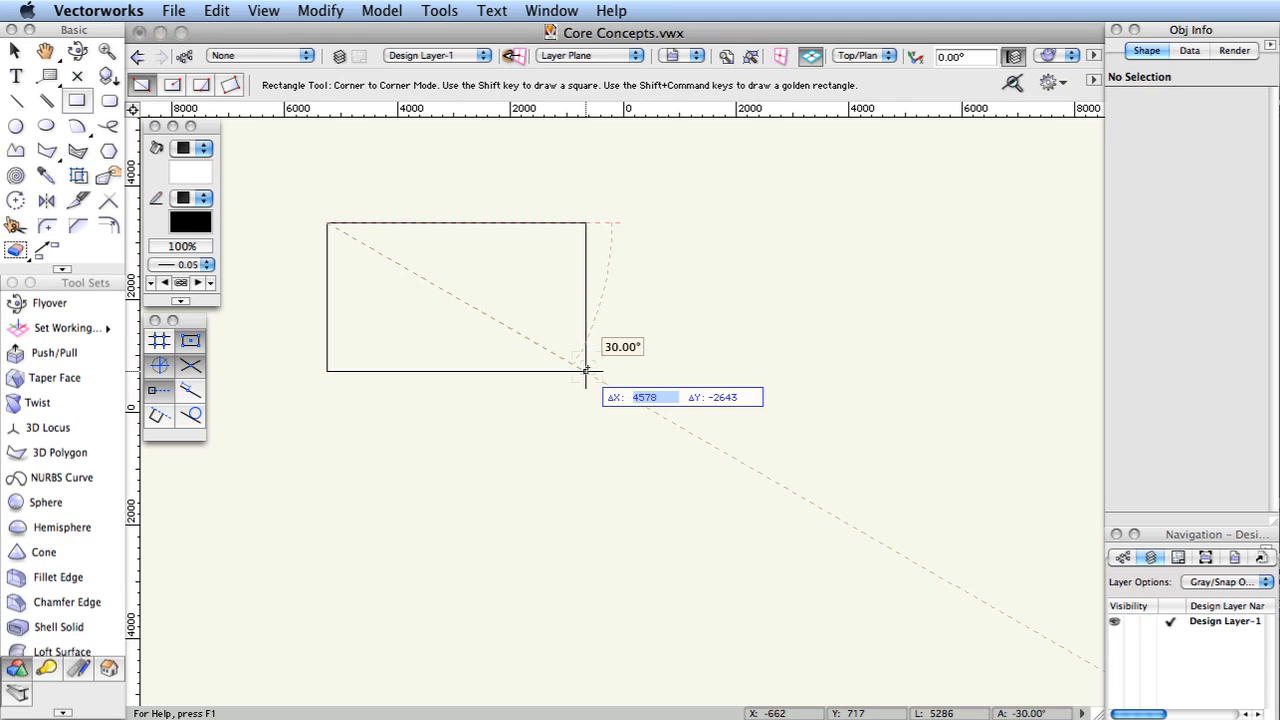
key("Tab")
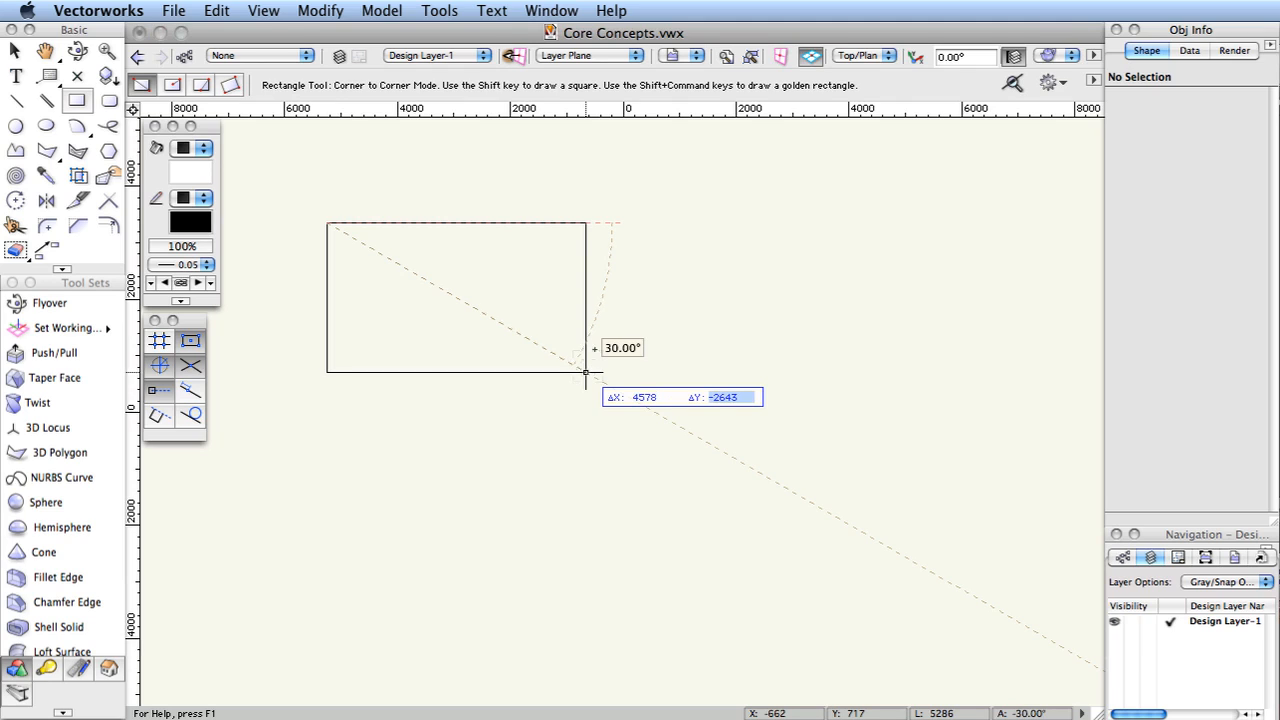
type("500")
key("Tab")
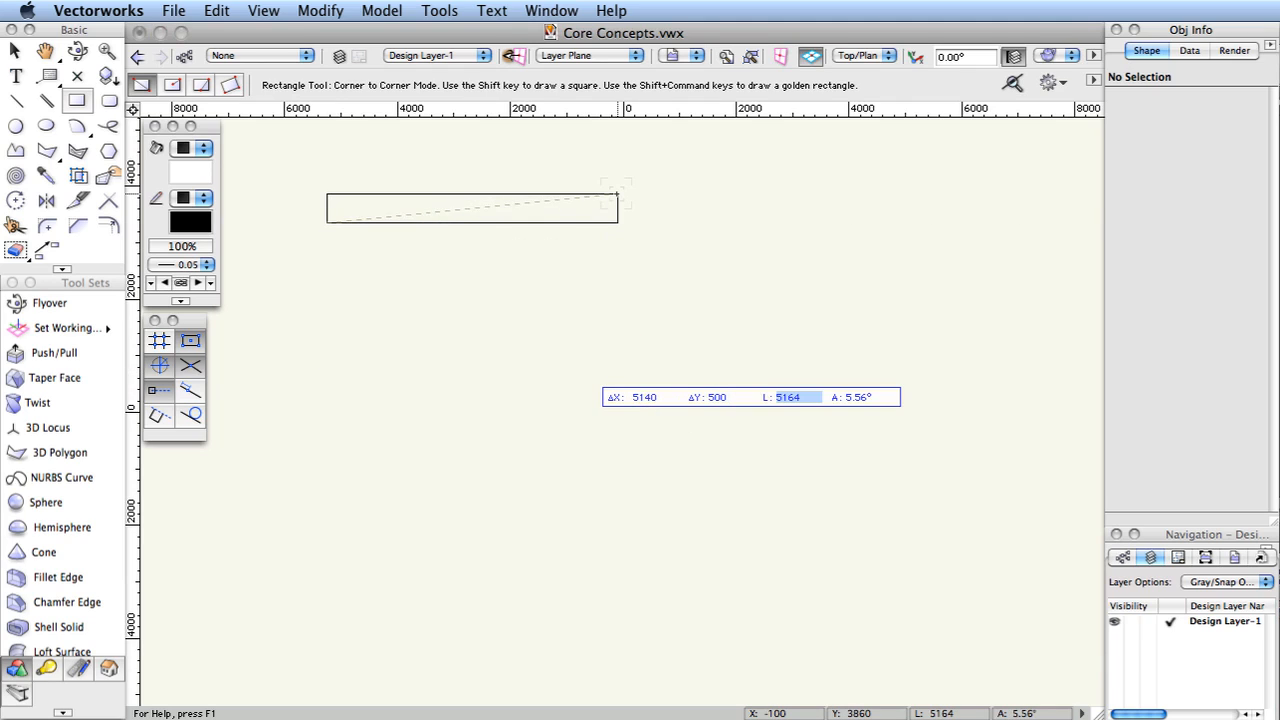
key("Escape")
key("Escape")
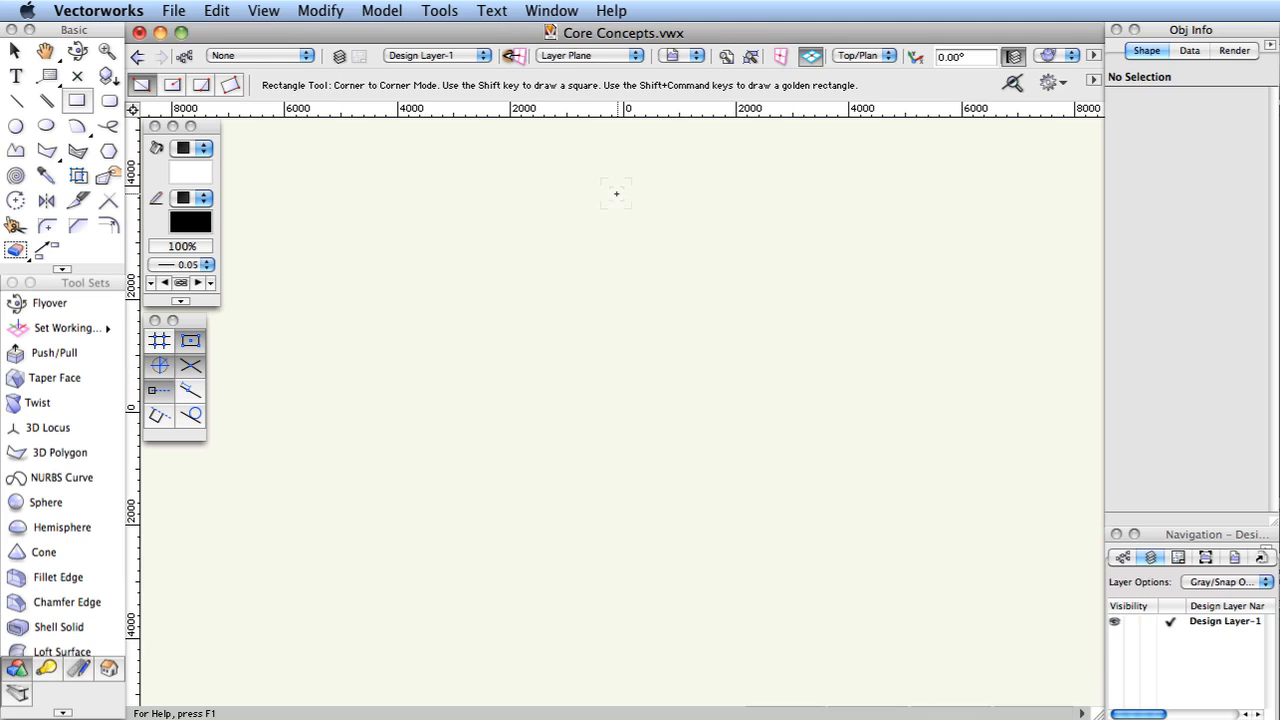
Step: Draw a rectangle 5000 mm wide and 2000 mm high by entering exact offsets of ΔX 5000 and ΔY -2000
left_click(383, 219)
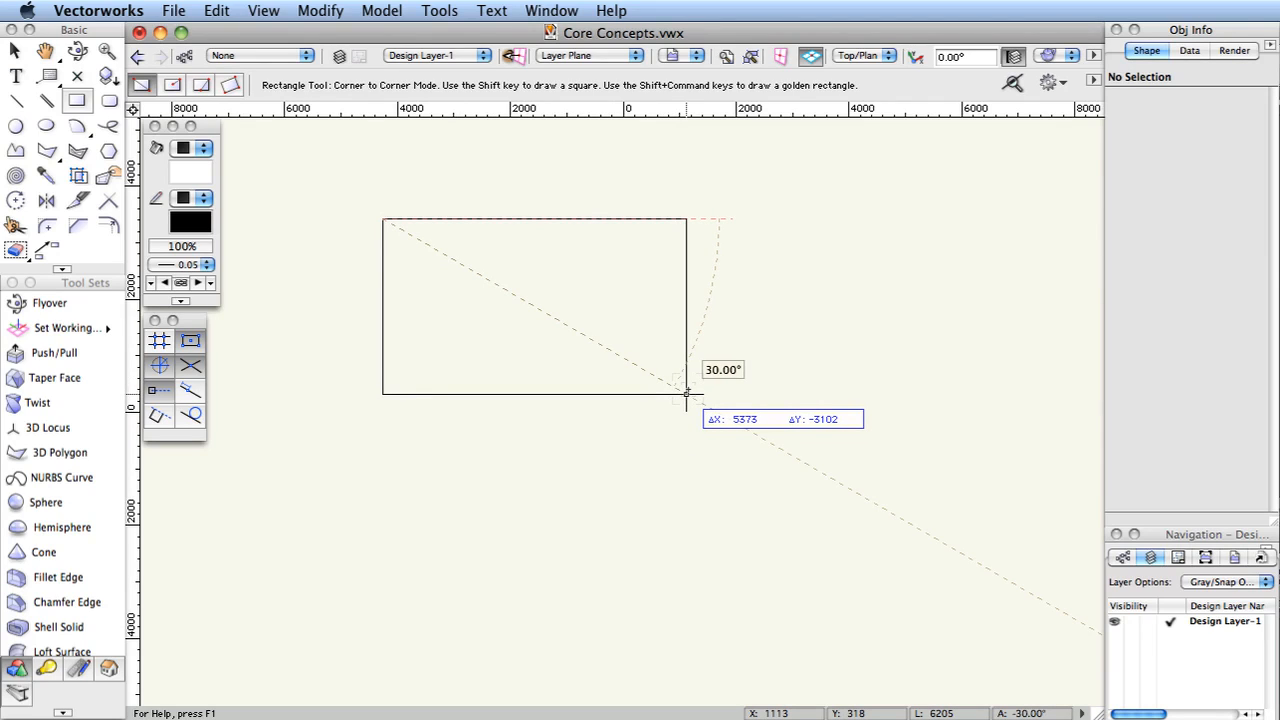
type("5000")
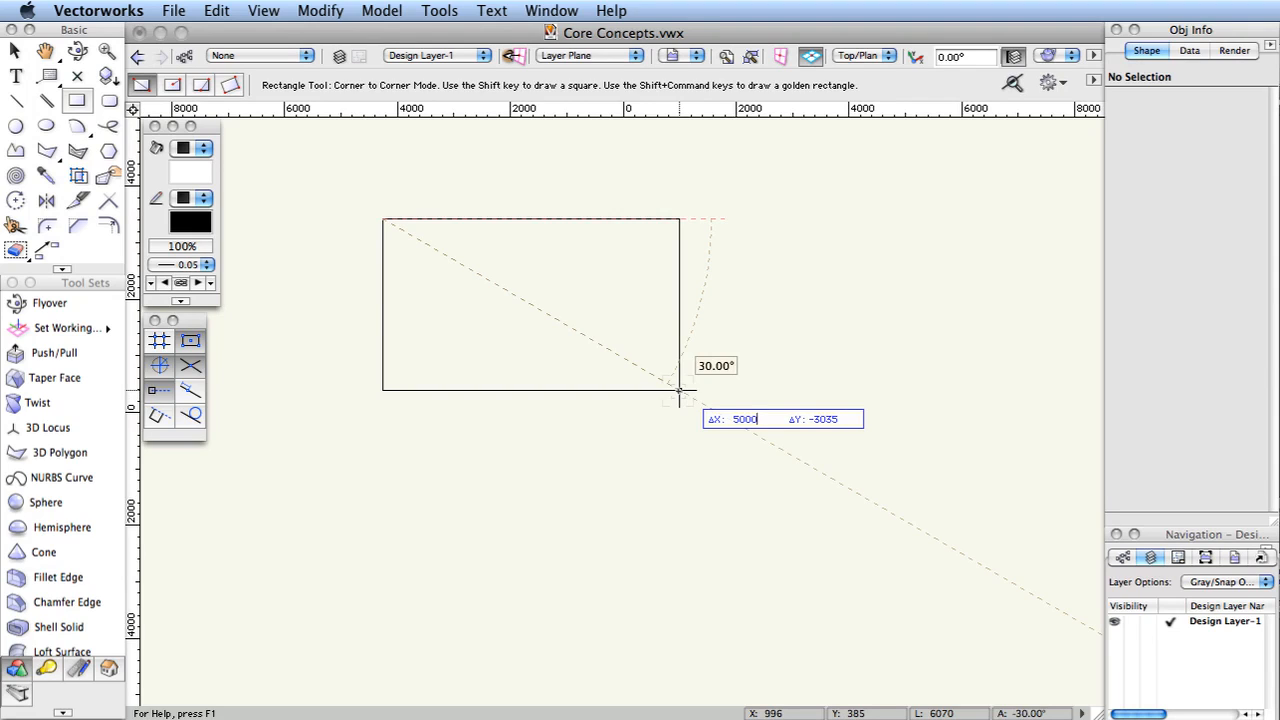
key("Tab")
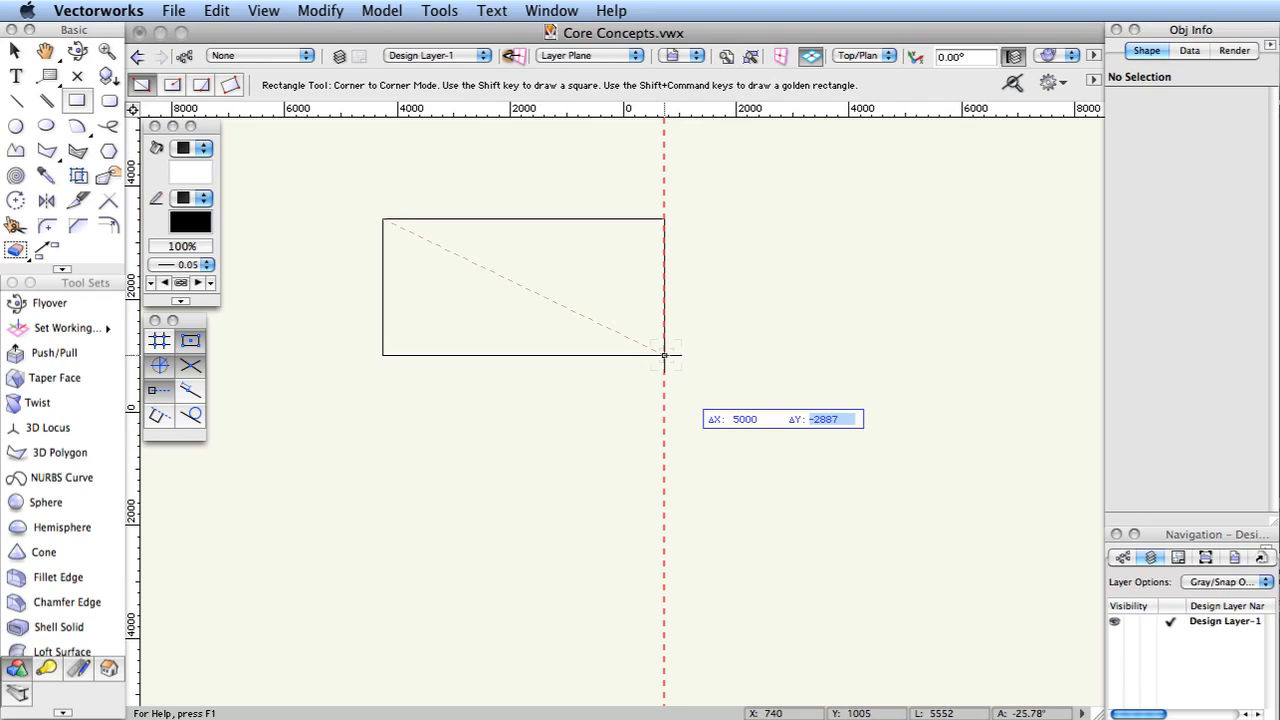
type("2")
key("Left")
type("-2000")
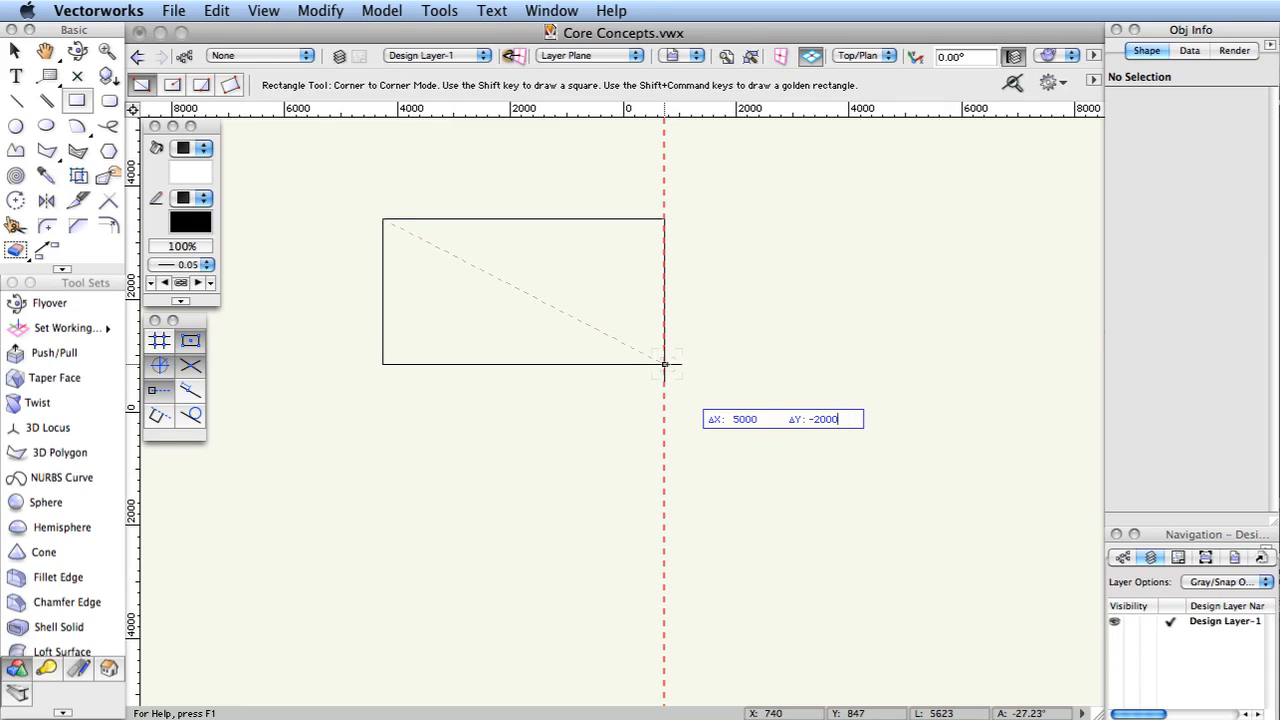
key("Tab")
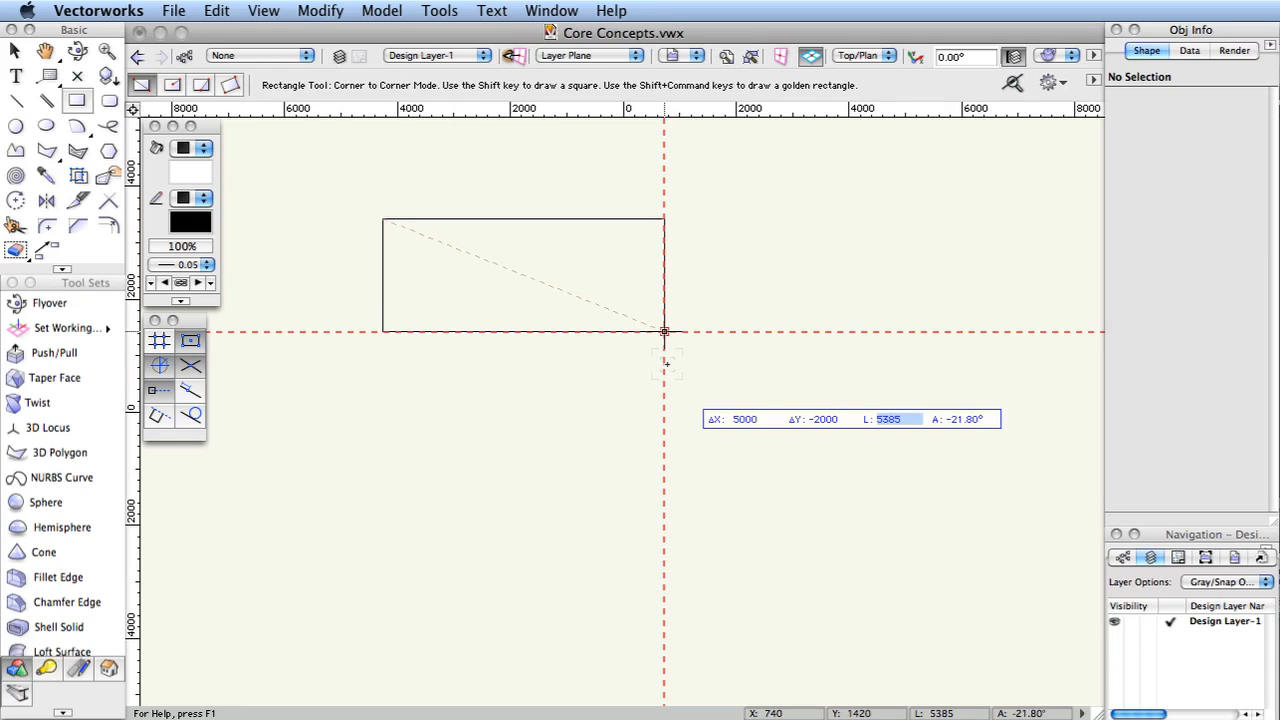
key("Return")
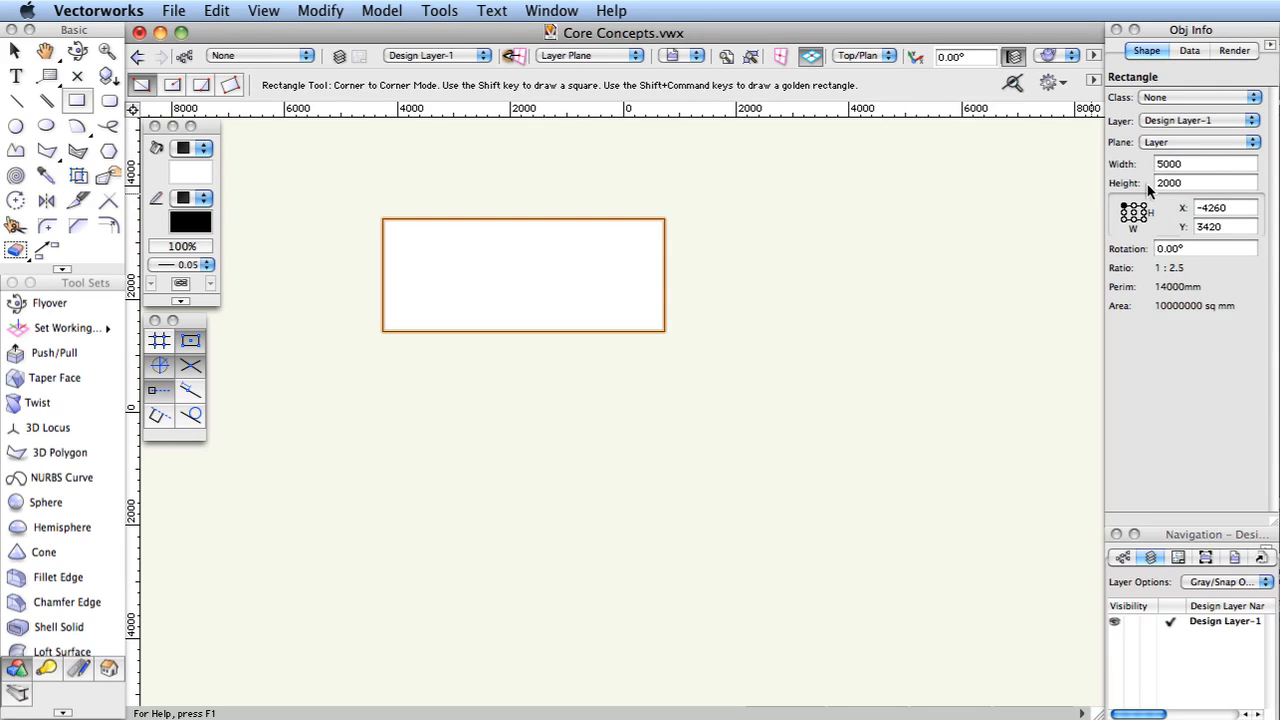
Step: Insert a column below the rectangle at about X -2780, Y -1160 in Standard Insertion mode, rotated 30°, with the default properties
key("alt+shift+c")
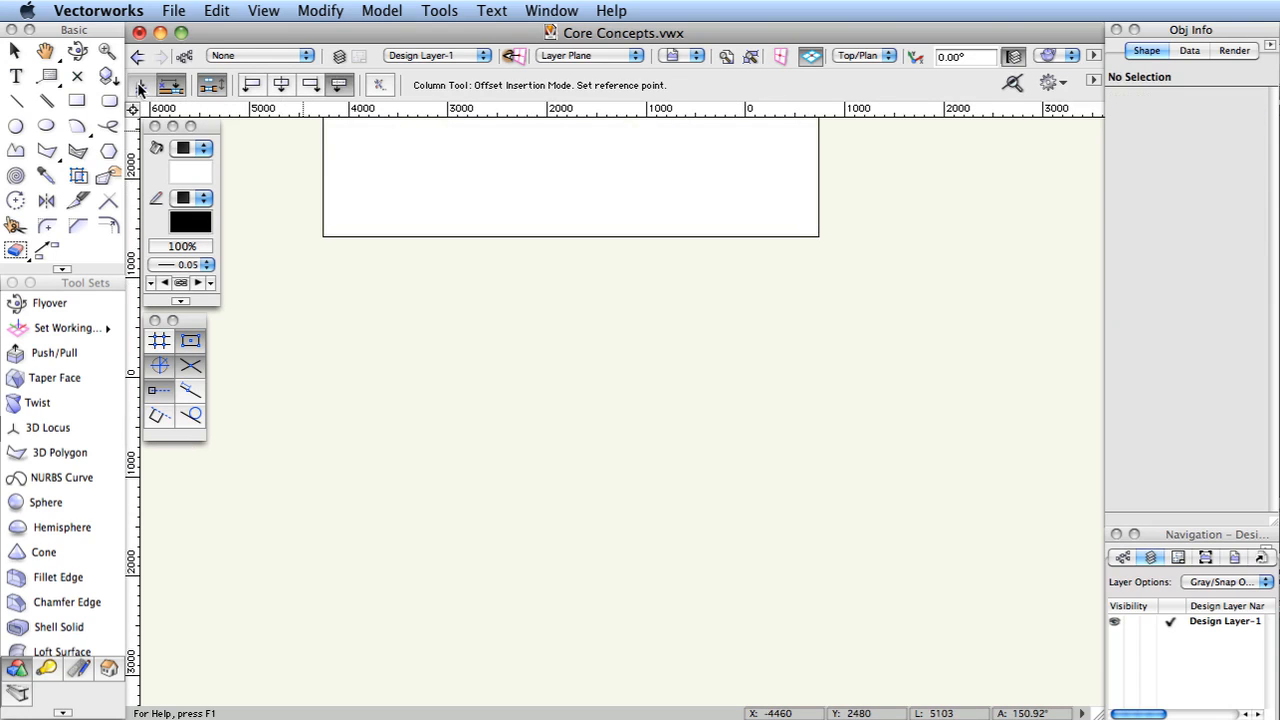
left_click(140, 86)
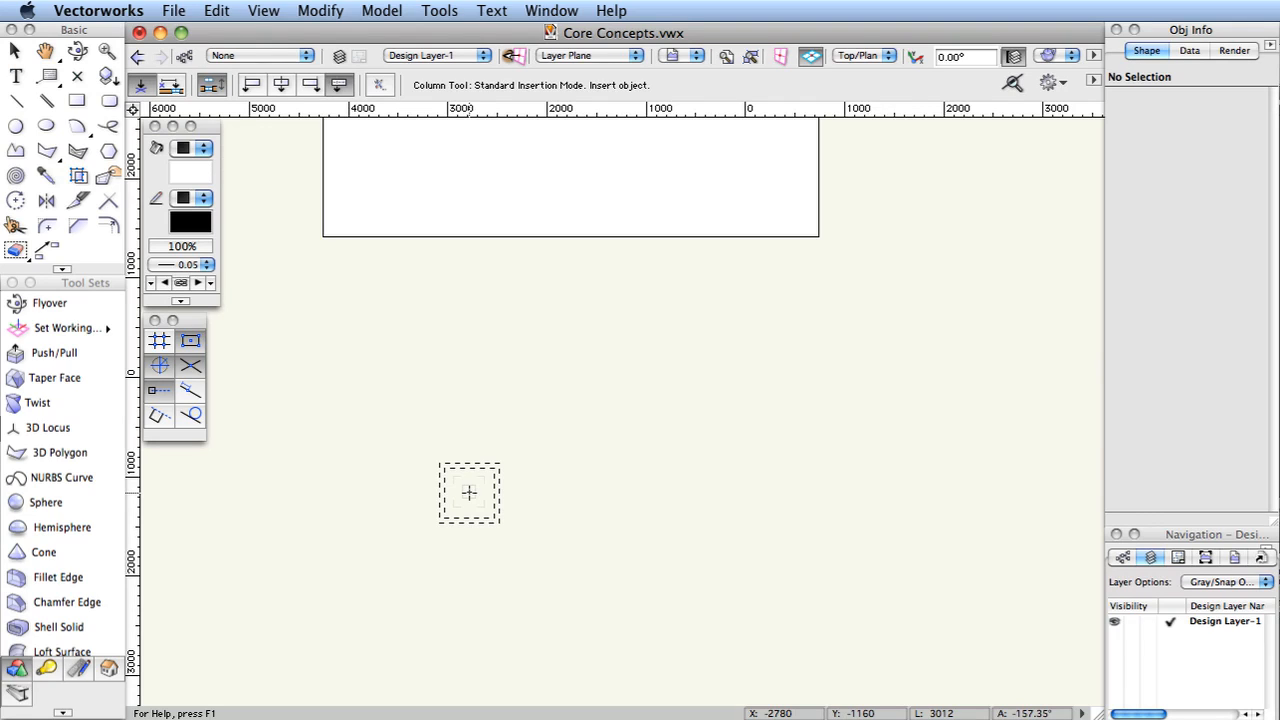
left_click(469, 492)
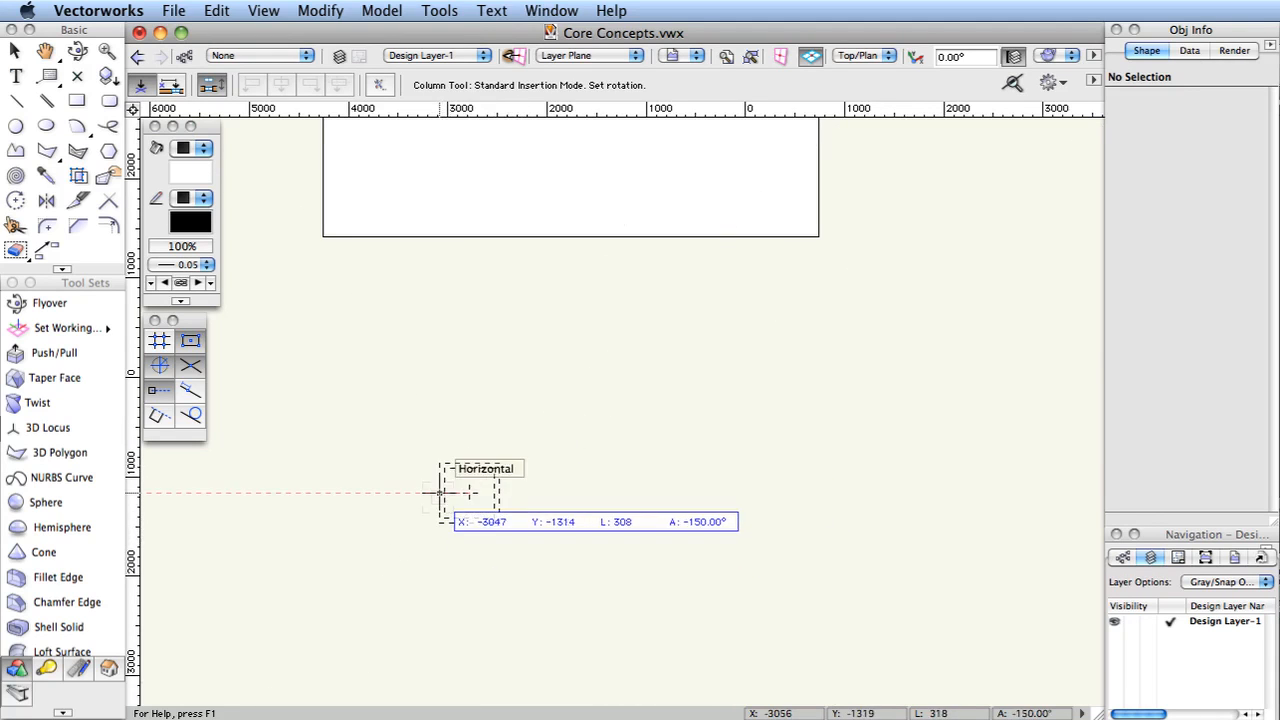
left_click(512, 462)
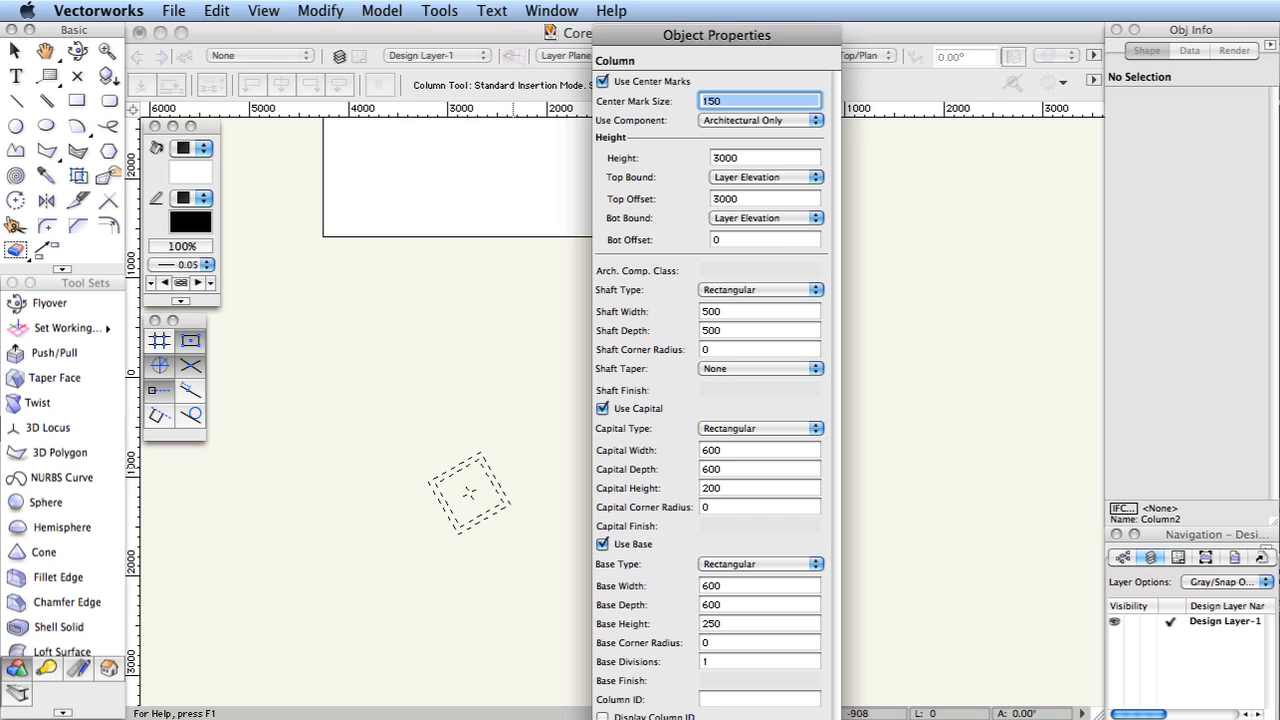
key("Return")
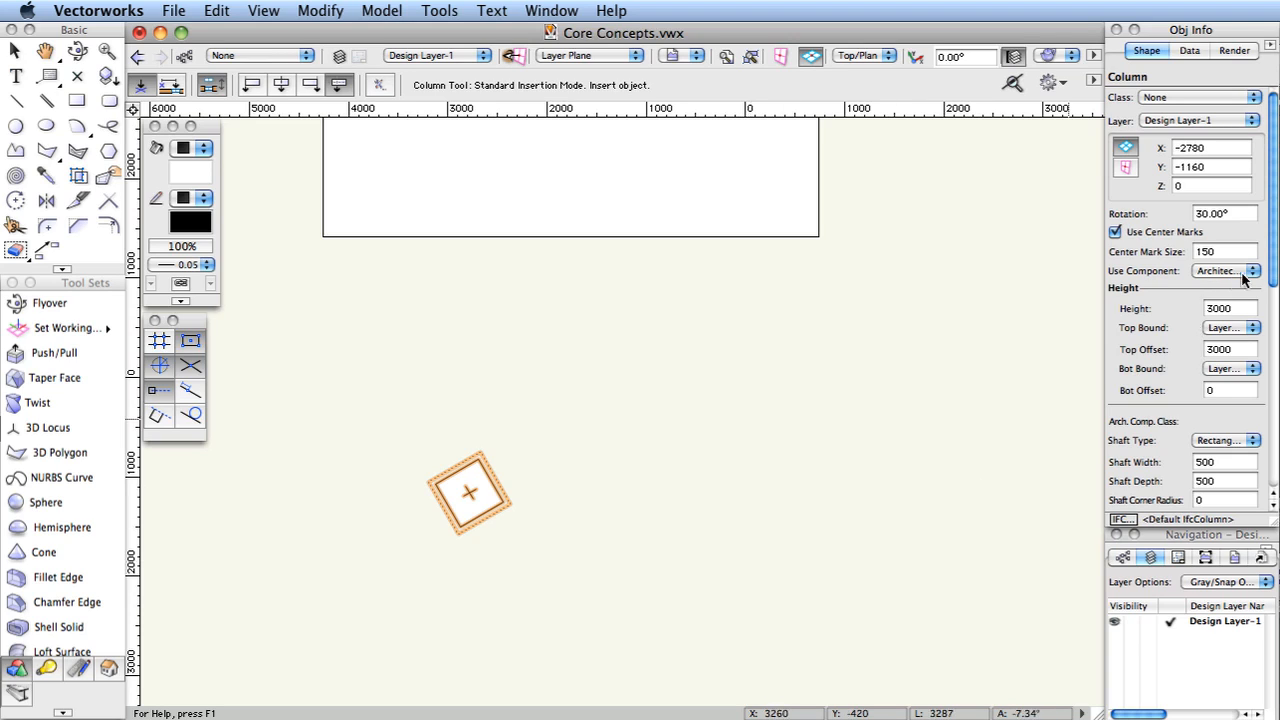
Step: Insert a second column without rotation at about X -160, Y -560, using the same default properties
left_click_drag(1276, 254, 1272, 377)
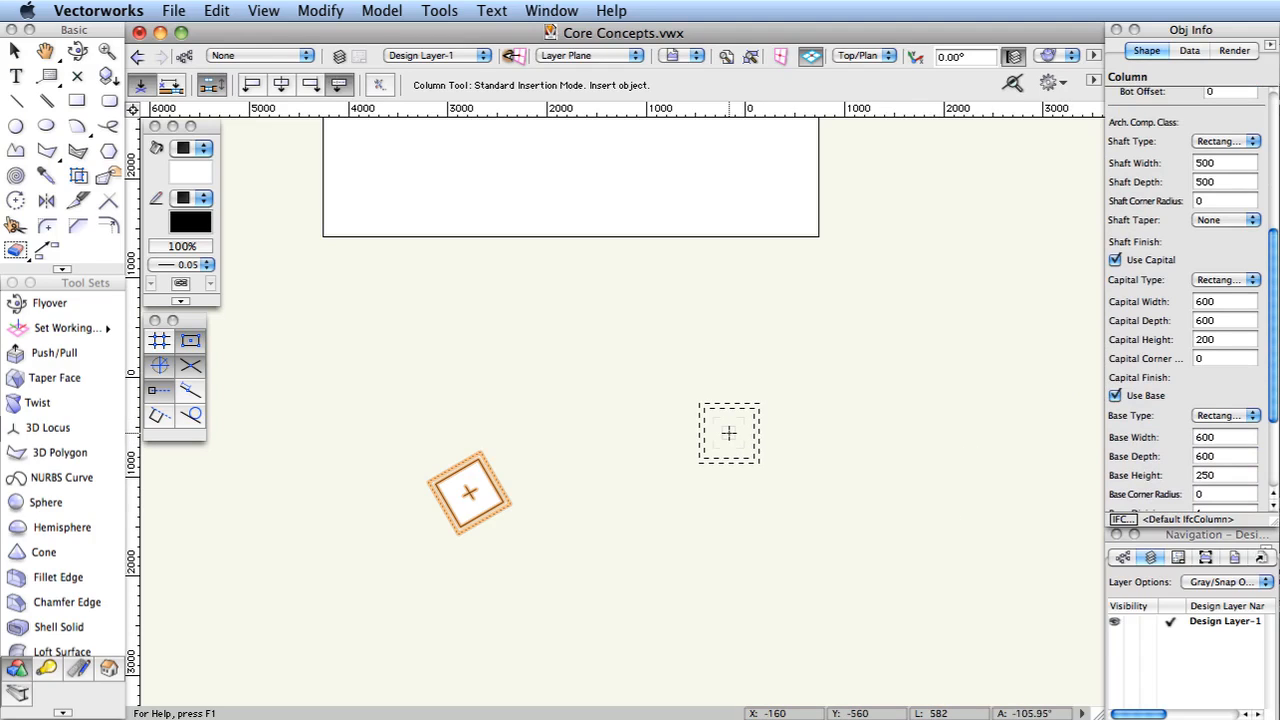
left_click(729, 432)
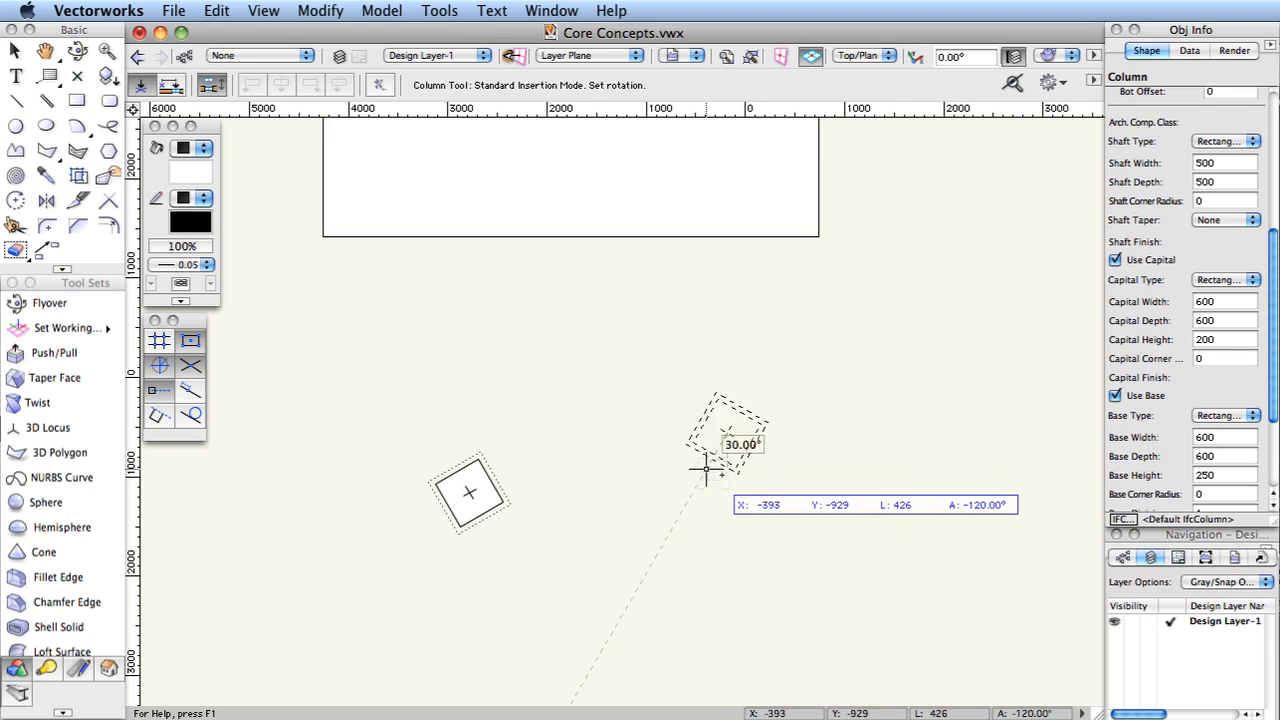
left_click(727, 478)
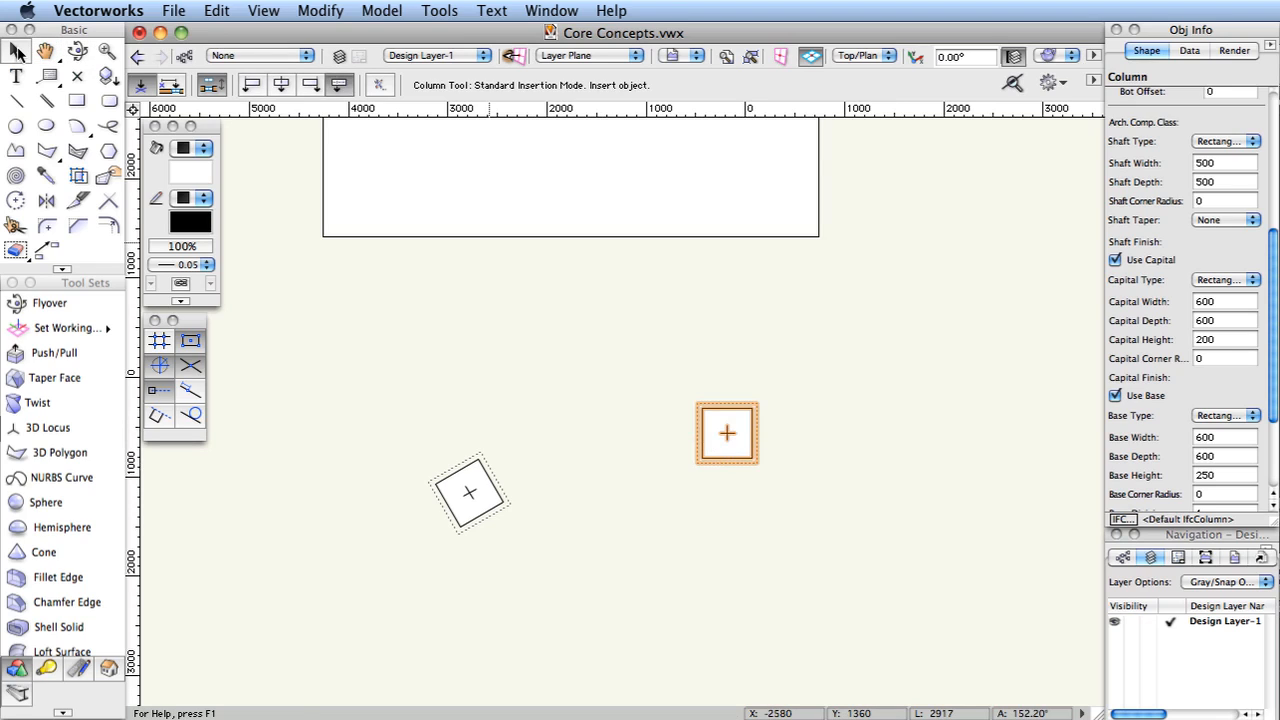
left_click(17, 52)
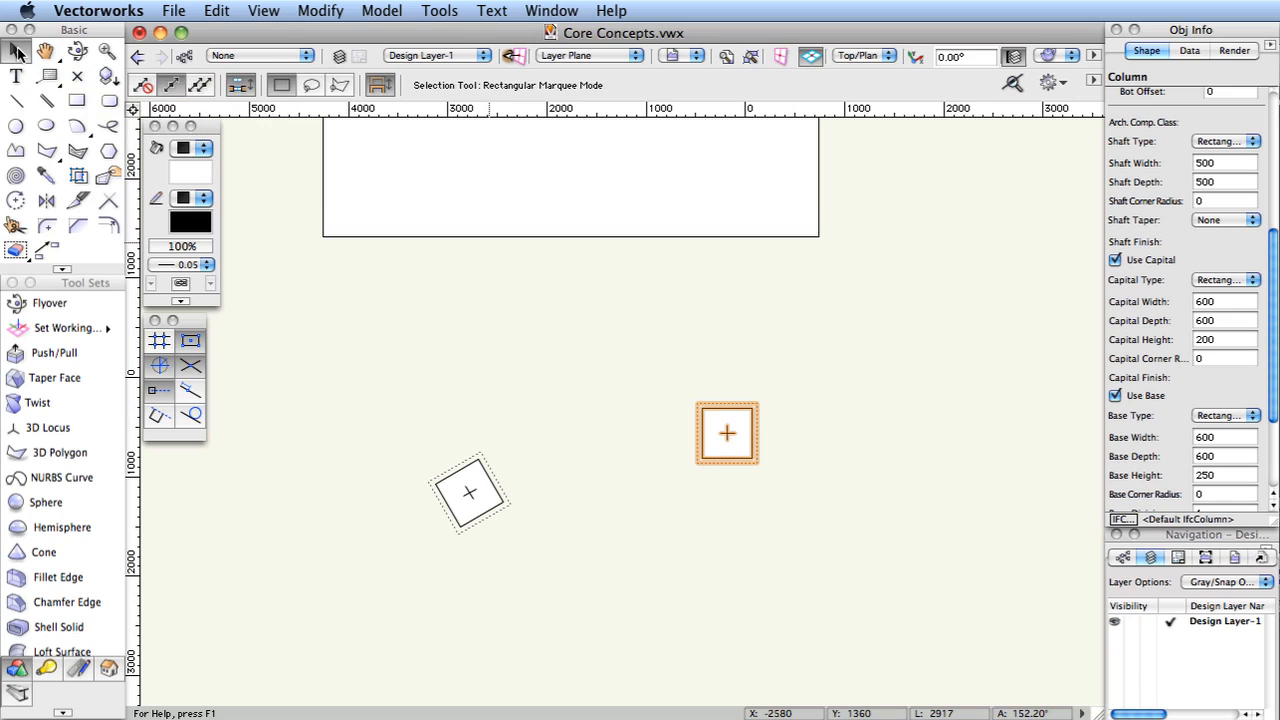
Step: Place four 2D loci in the space between the rectangle and the columns, and delete all objects in the drawing
left_click(87, 86)
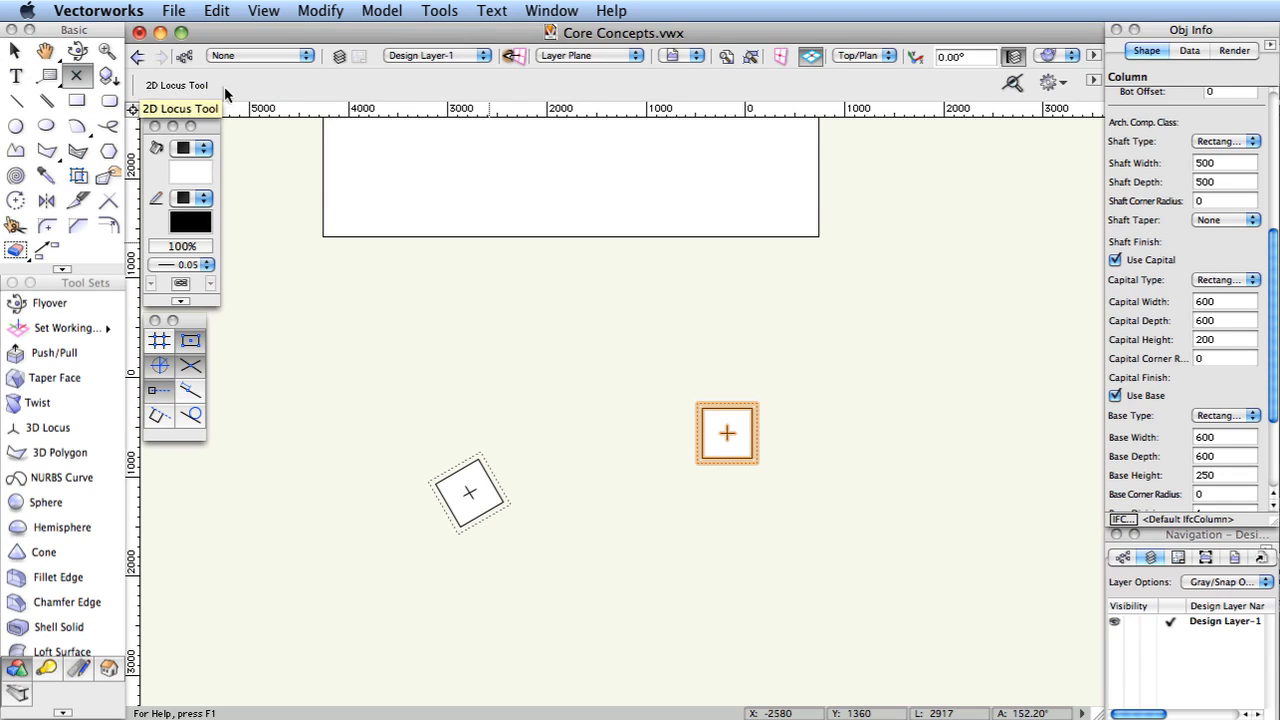
left_click(374, 319)
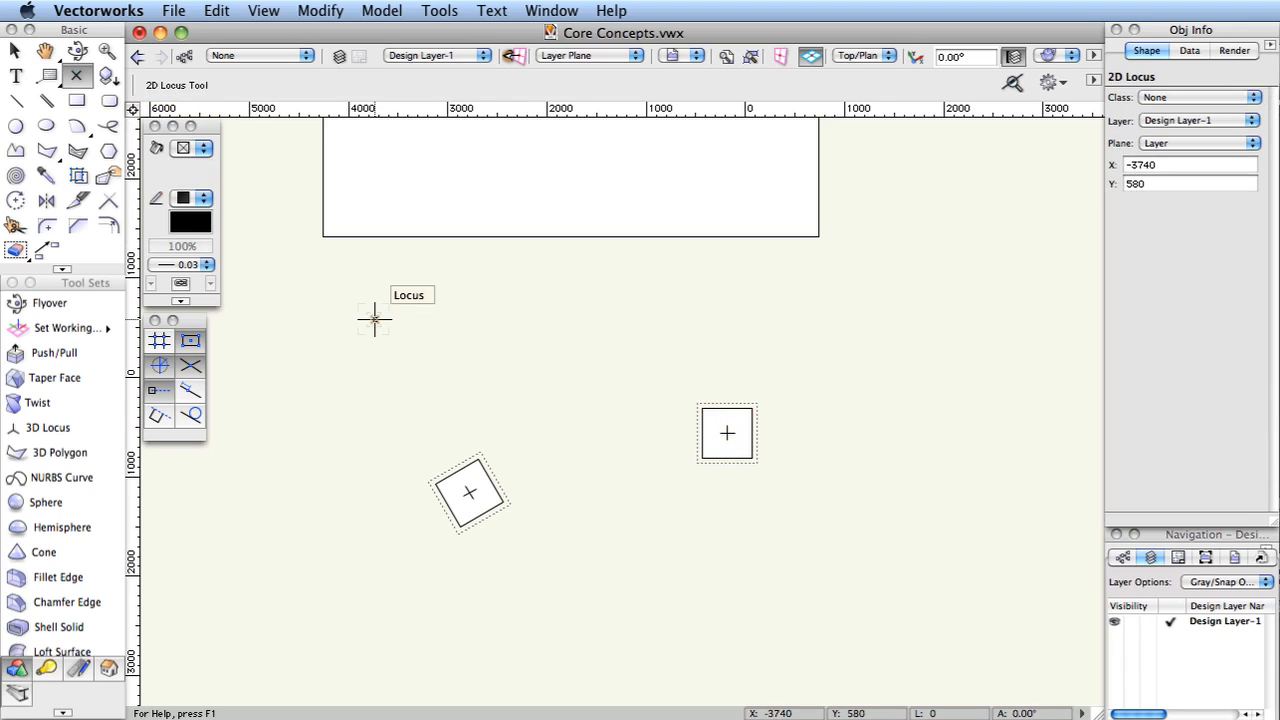
left_click(534, 319)
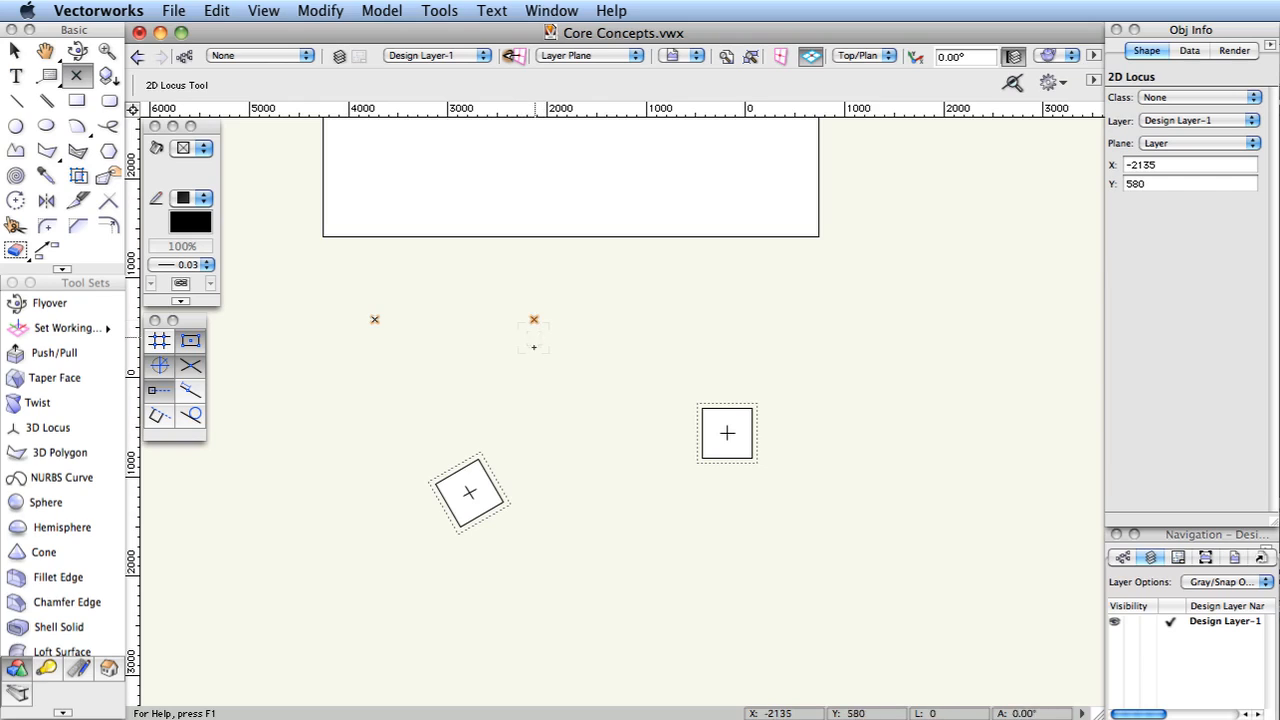
left_click(531, 415)
left_click(656, 363)
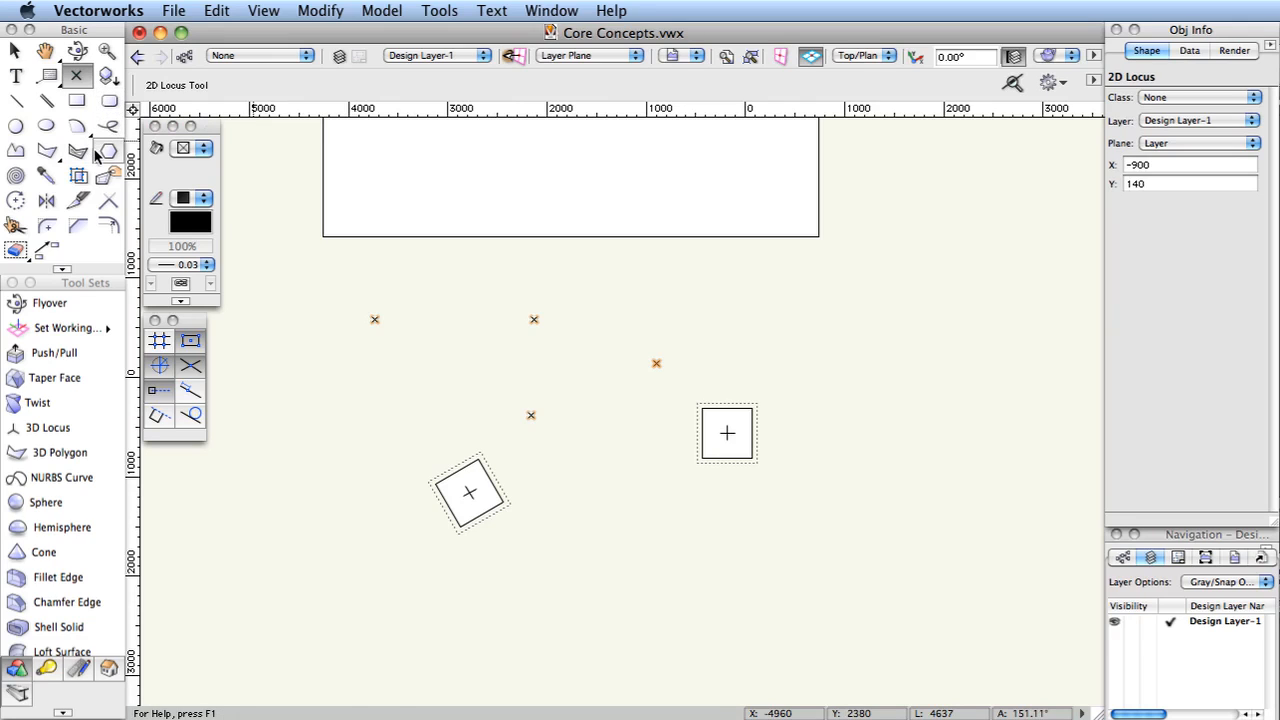
key("super+a")
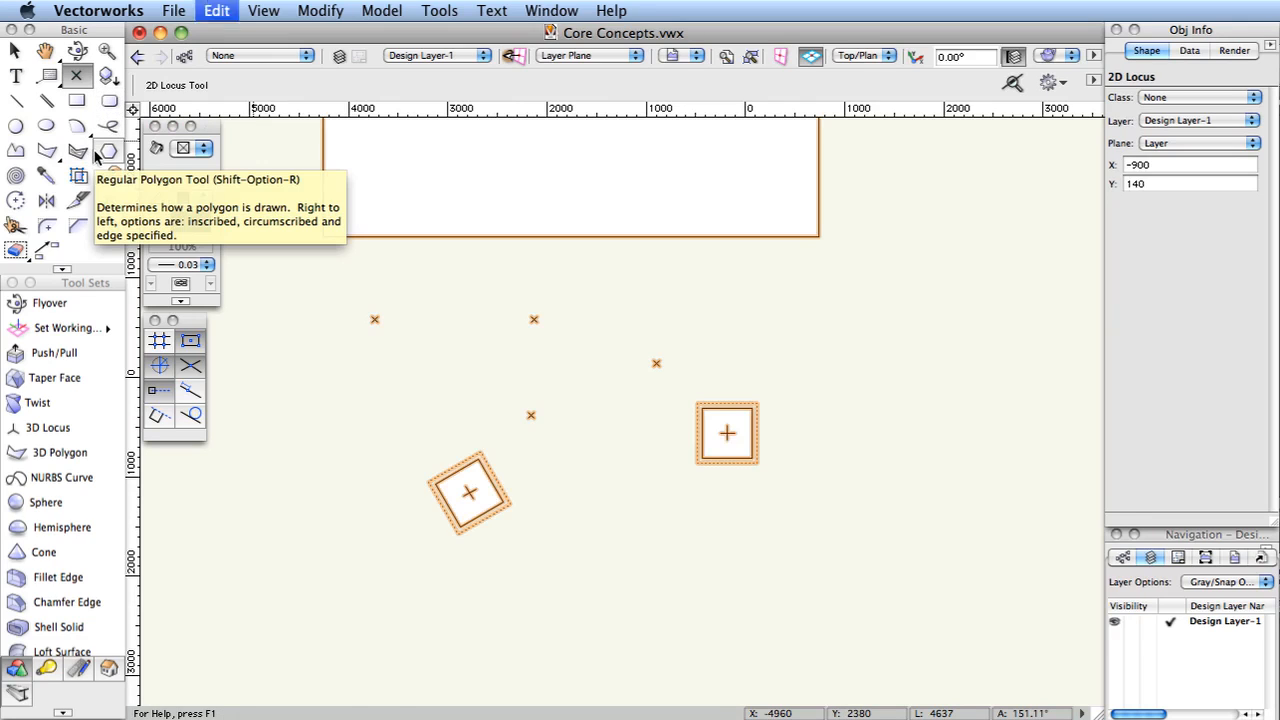
key("Delete")
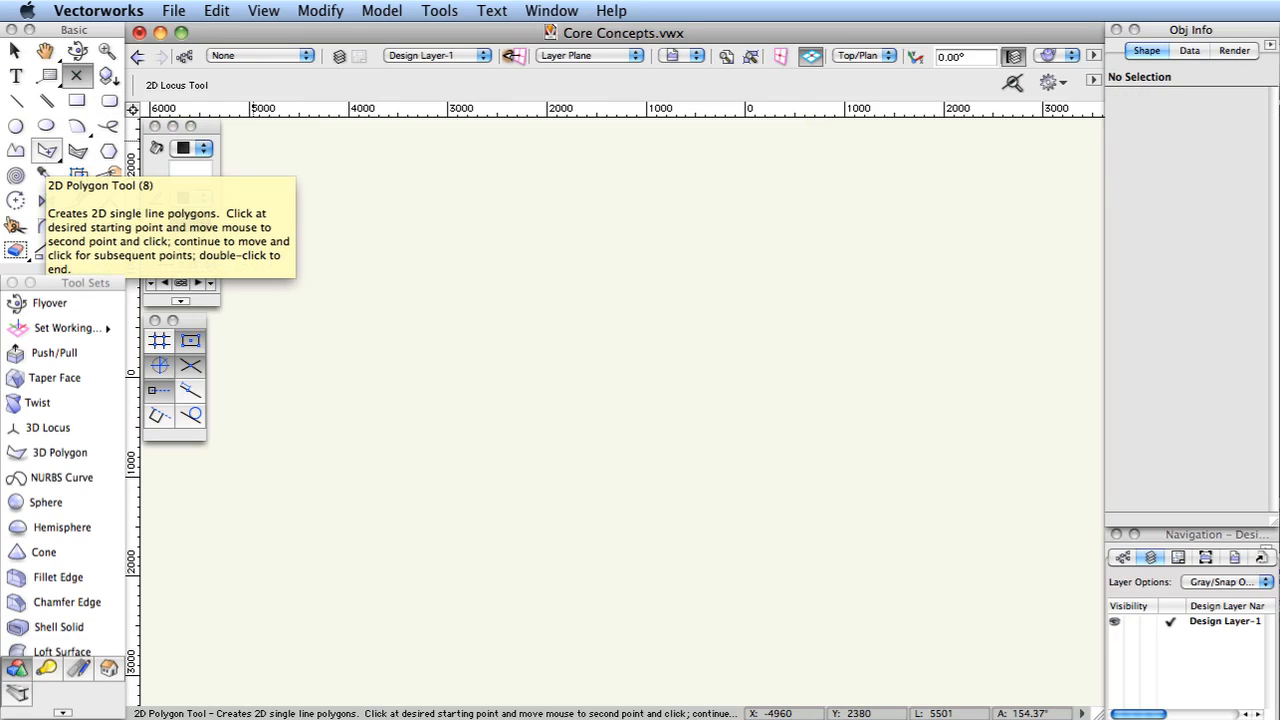
Step: Draw a closed six-vertex 2D polygon about 3611 mm wide and 2683 mm high, starting at about X -3920, Y 1260, with the second segment at -60°
left_click(47, 153)
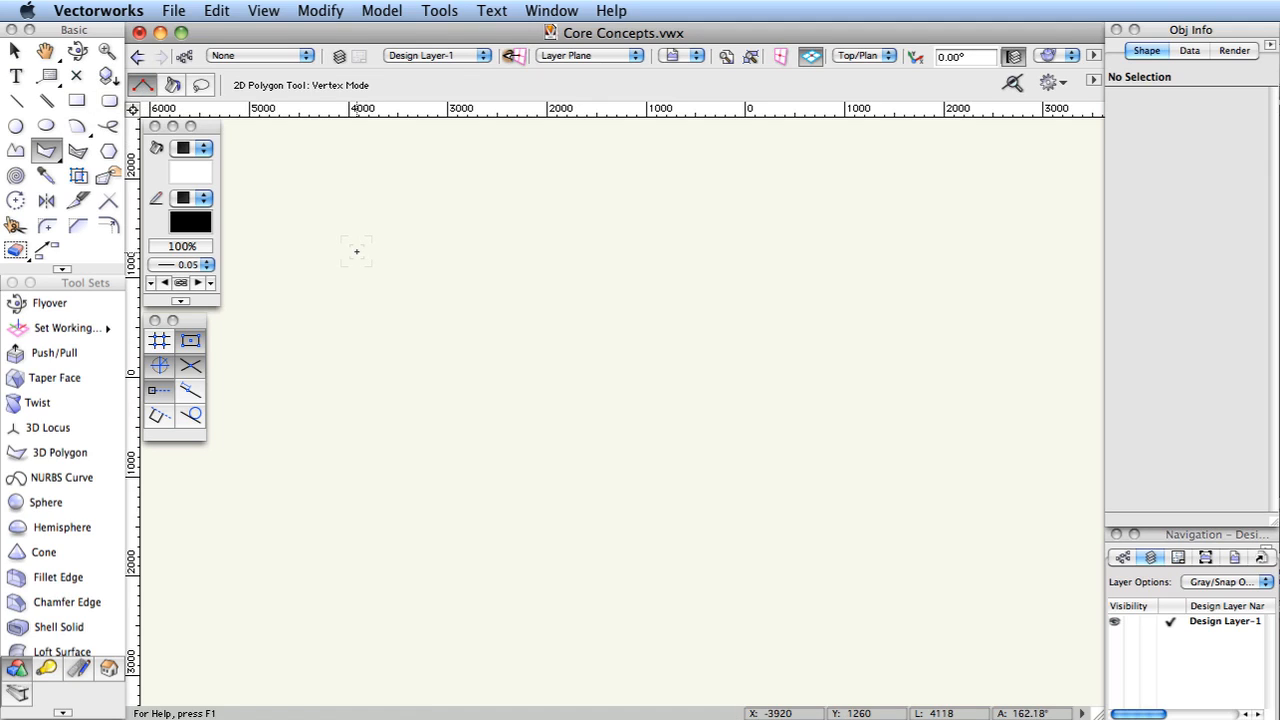
left_click(356, 251)
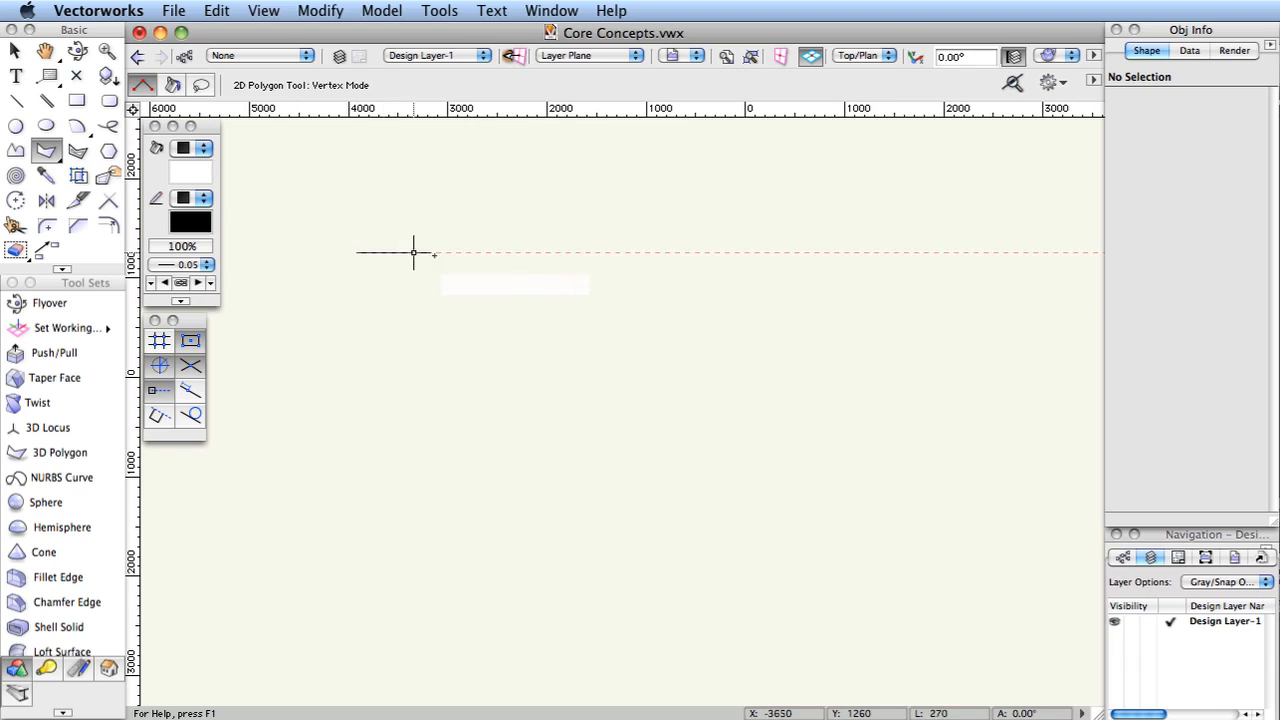
left_click(500, 252)
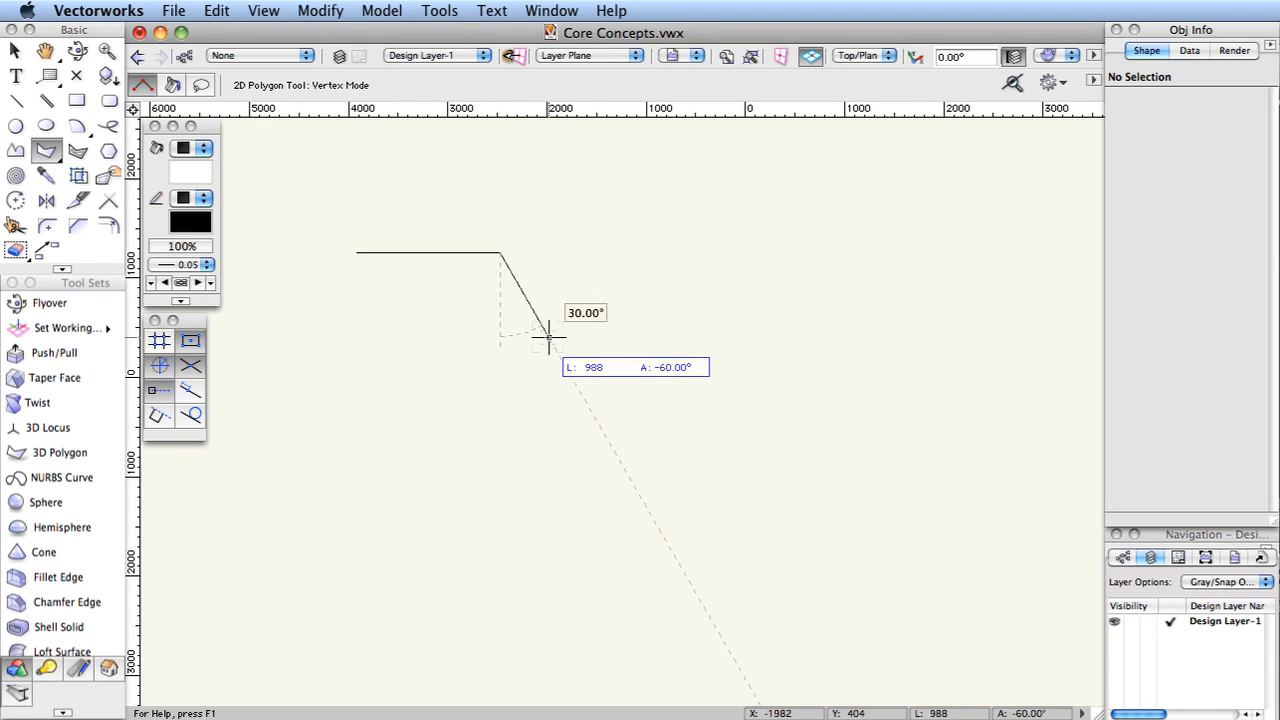
left_click(548, 337)
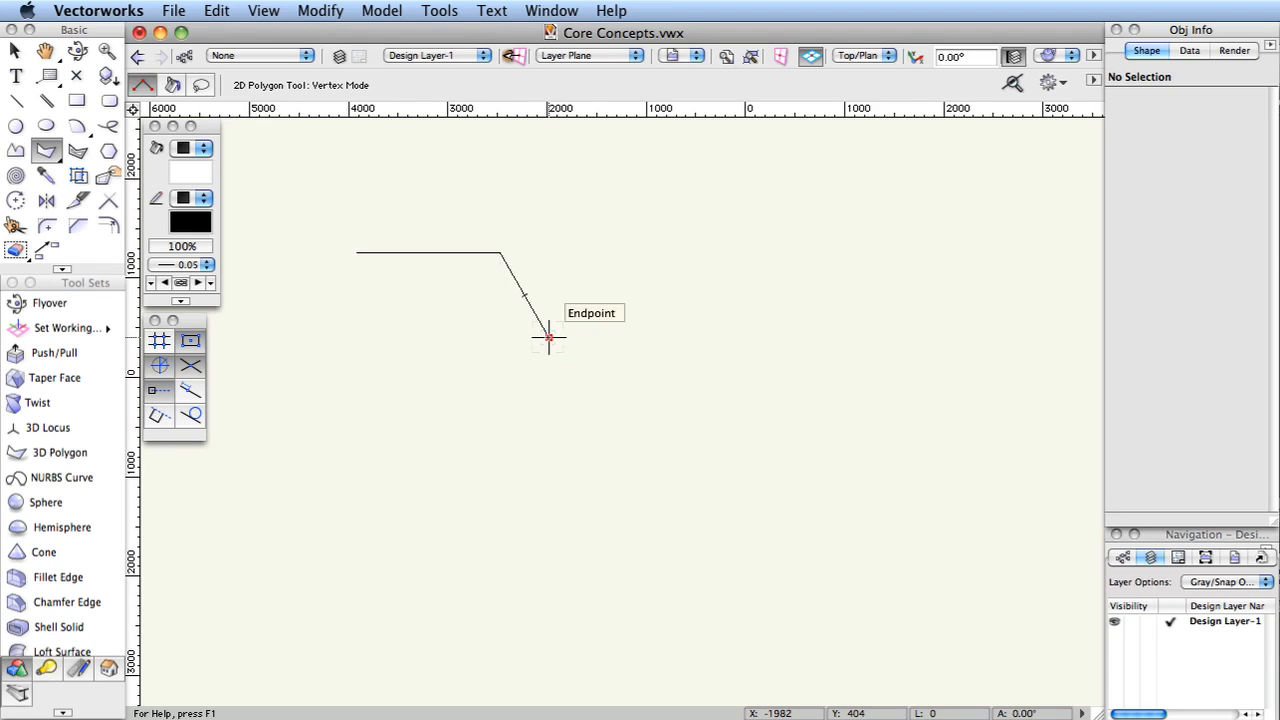
left_click(714, 337)
left_click(714, 517)
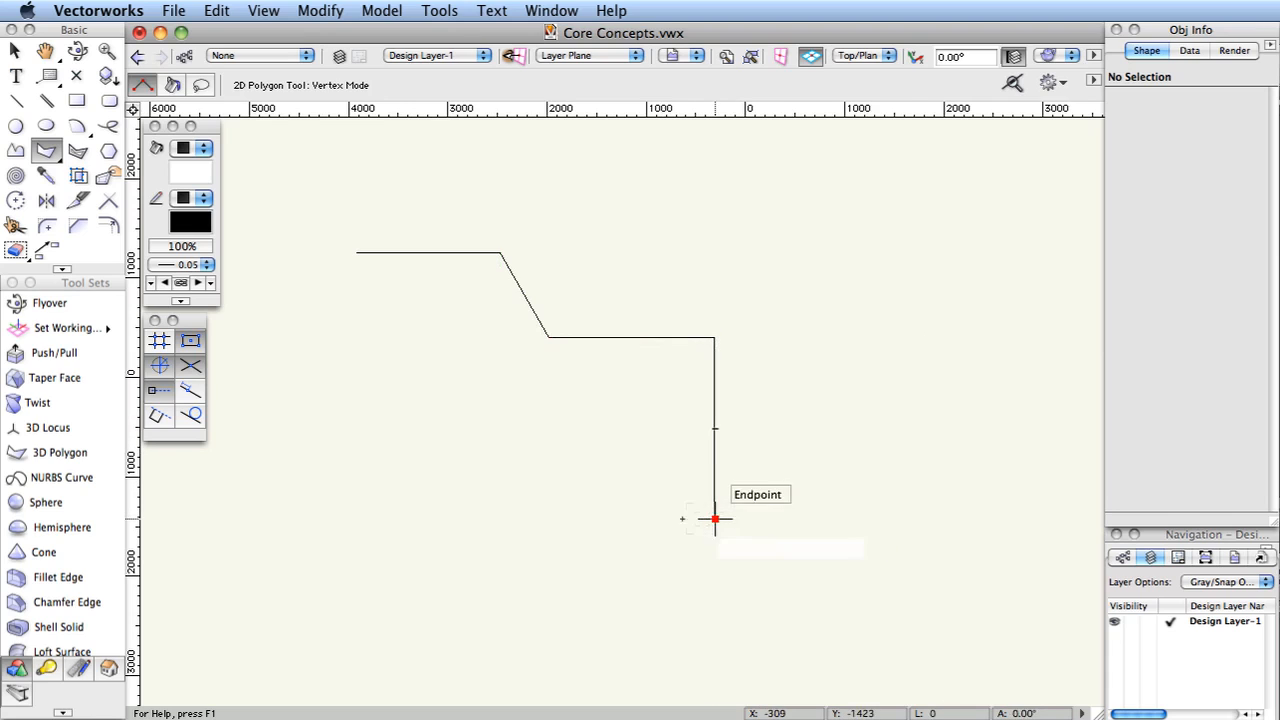
left_click(489, 500)
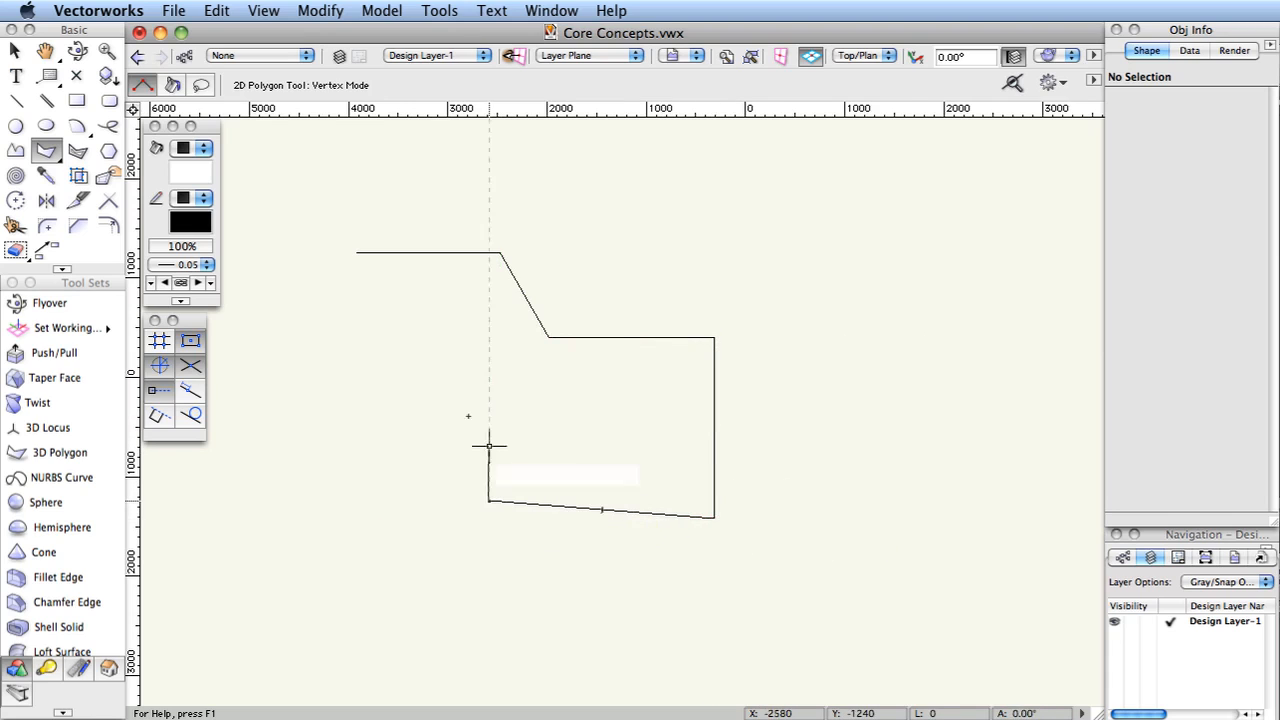
left_click(357, 252)
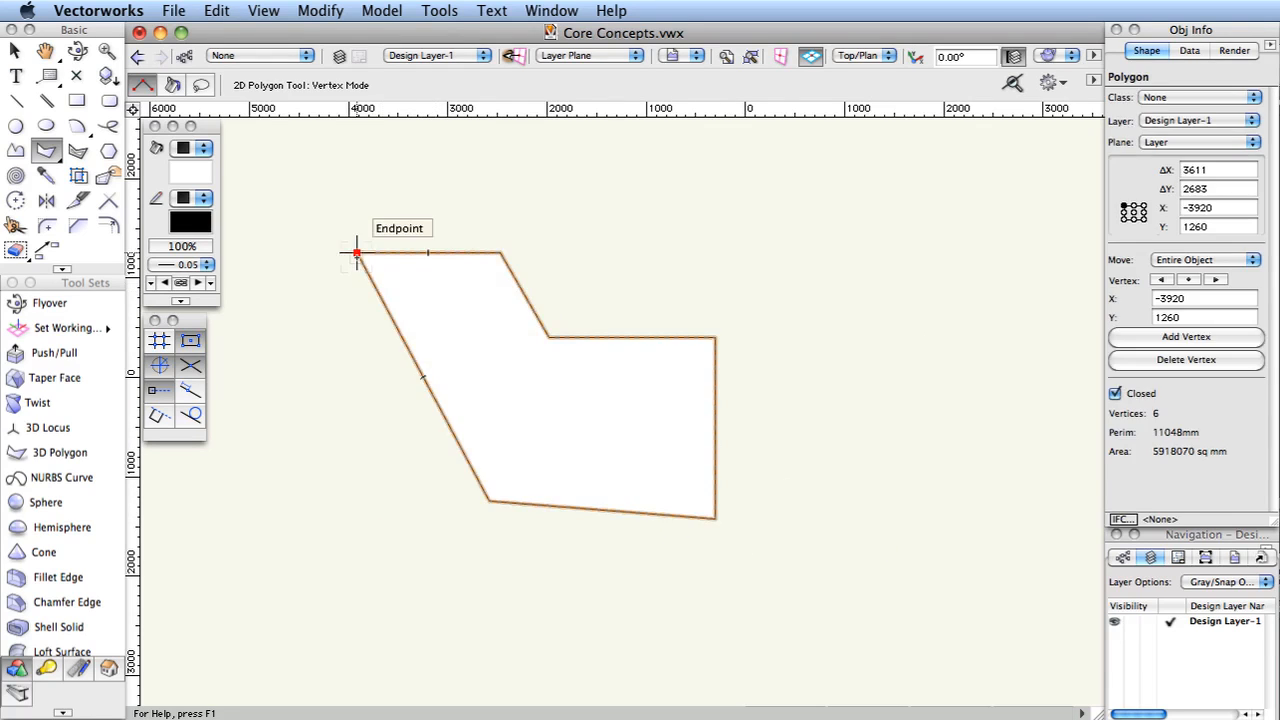
Step: Draw an open four-vertex 2D polygon about 1495 mm wide and 1036 mm high from about X -580, Y 1700, leaving its left side open
left_click(836, 209)
left_click(837, 311)
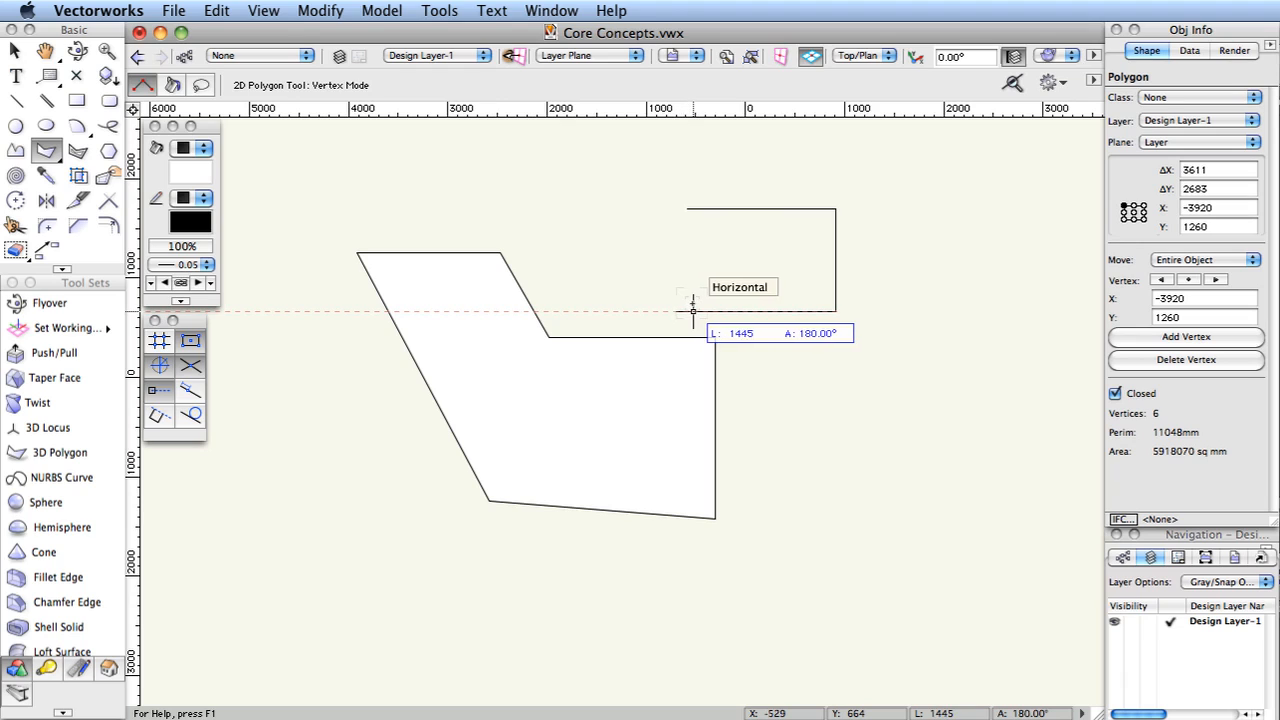
double_click(692, 311)
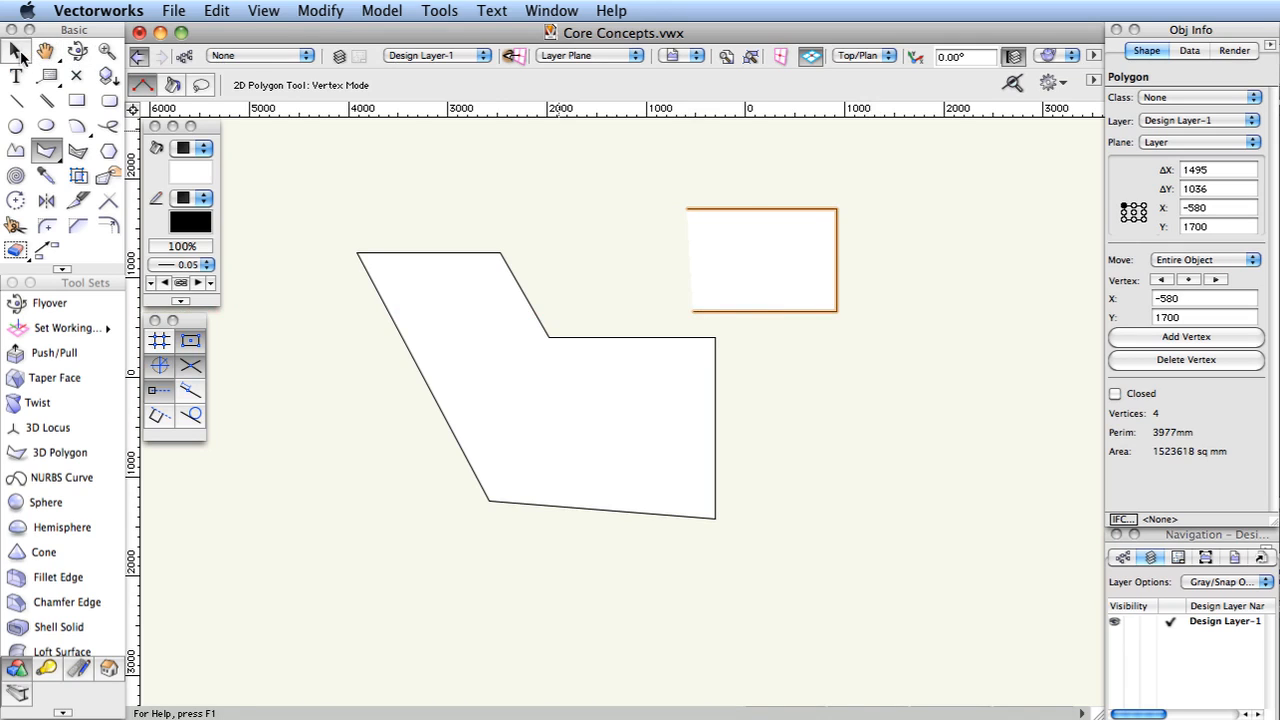
left_click(16, 51)
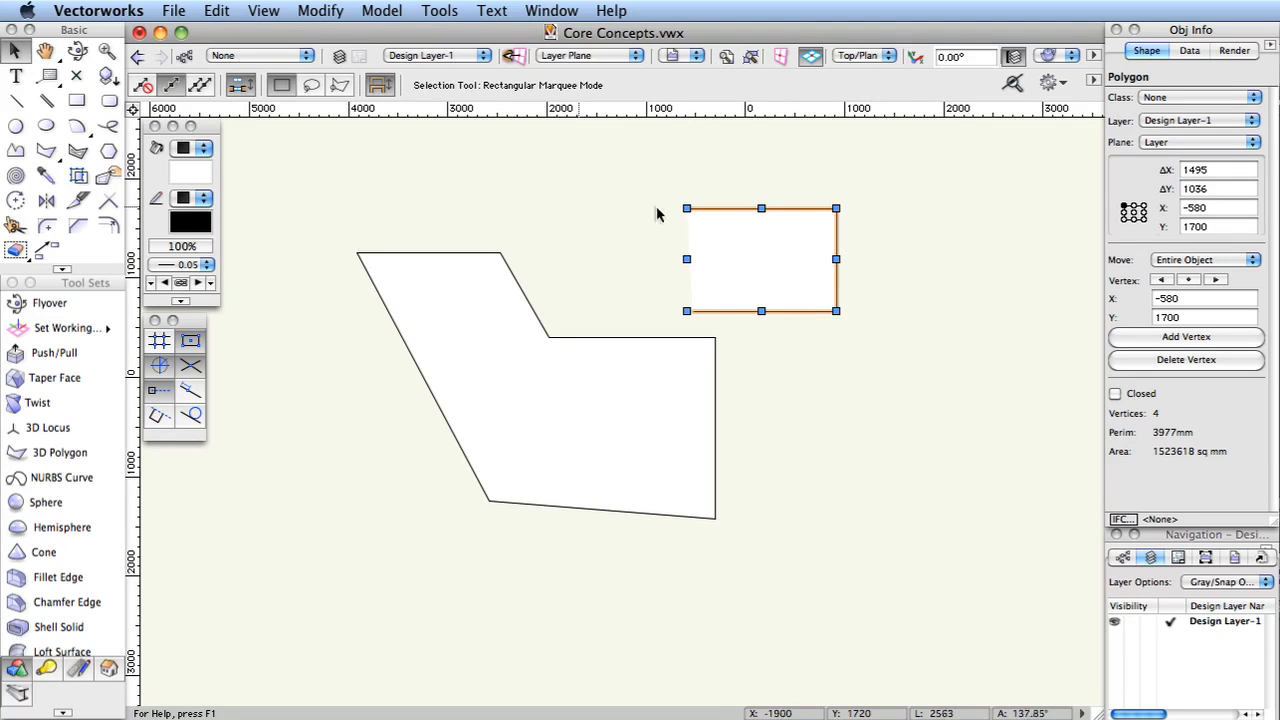